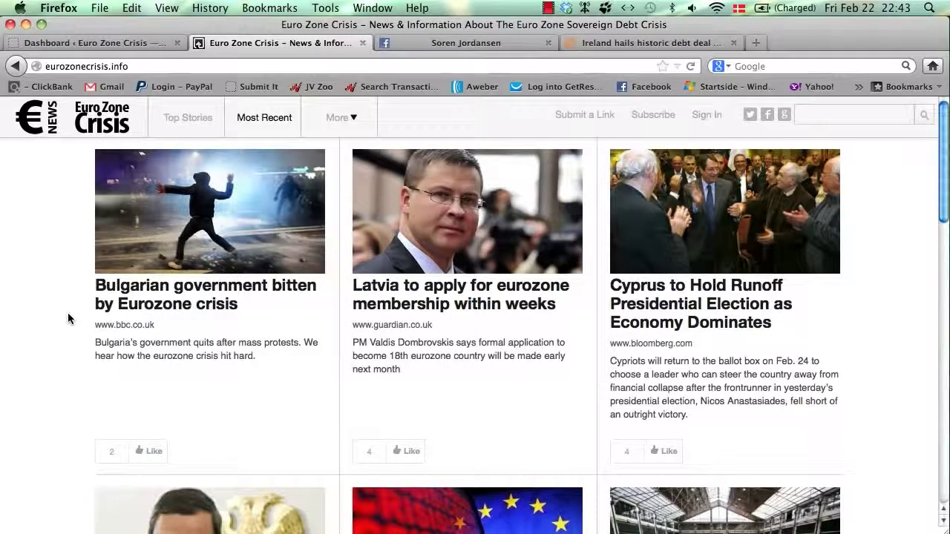
Step: Examine the Most Recent front page, including the article grid, page navigation and footer widgets
mouse_move(216, 328)
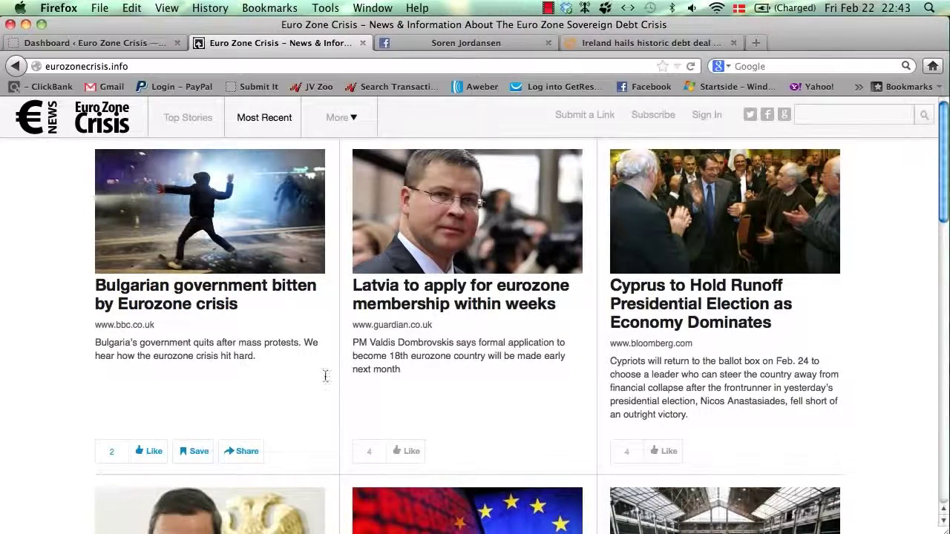
mouse_move(496, 382)
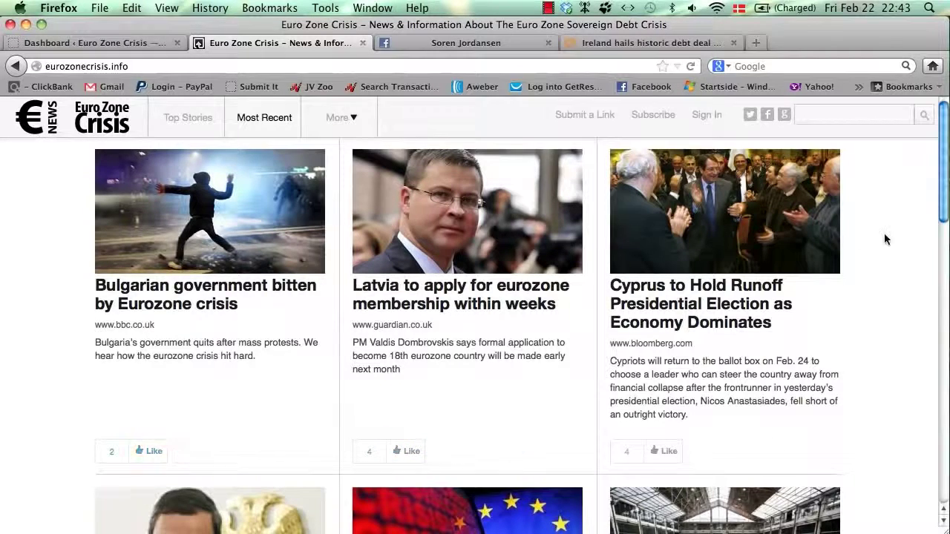
scroll(282, 321, down, 6)
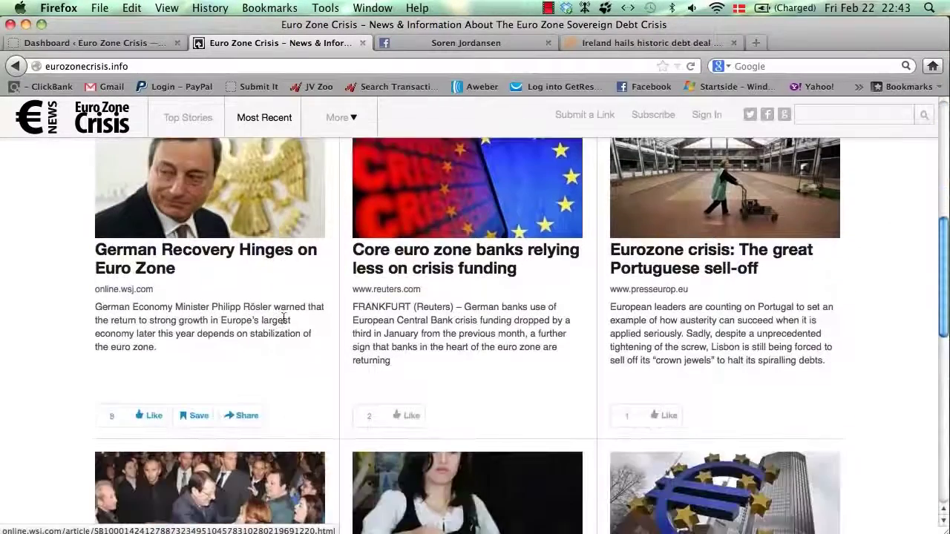
scroll(283, 316, down, 5)
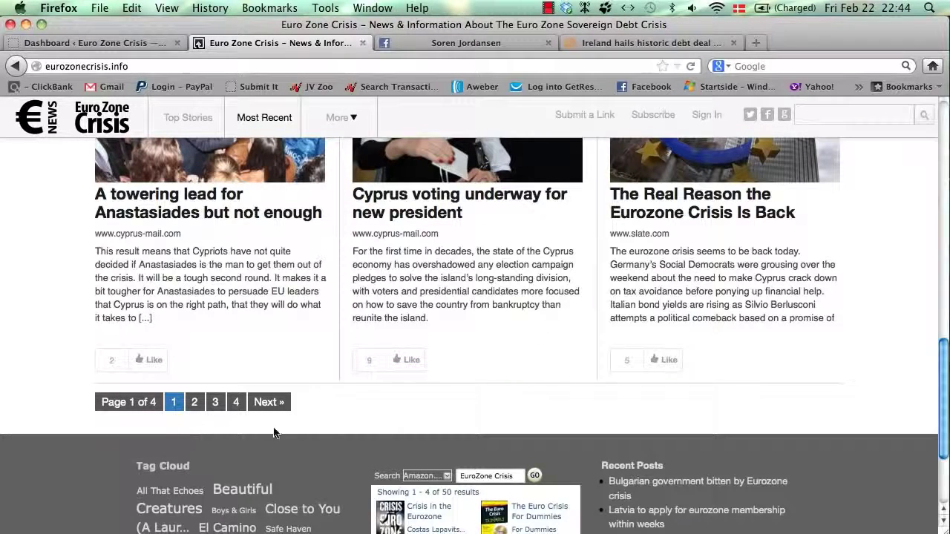
click(194, 405)
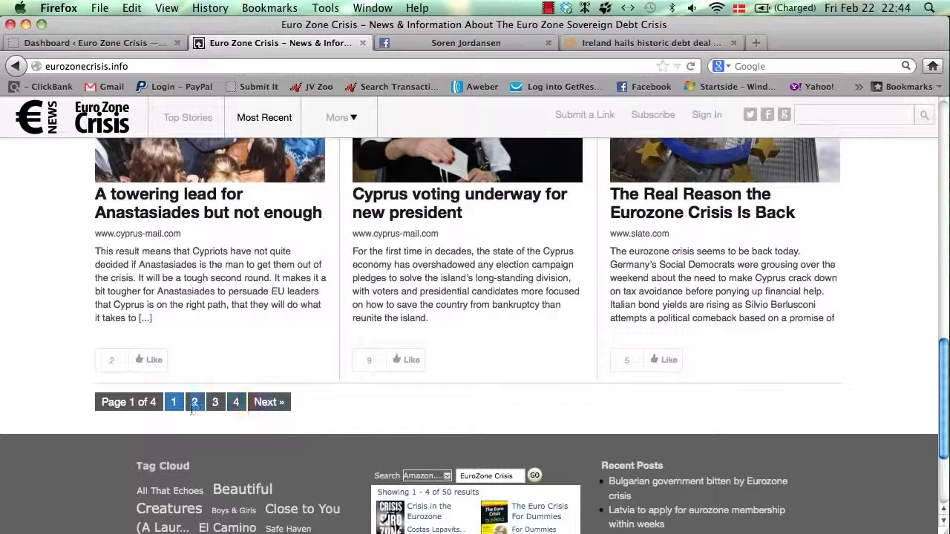
scroll(402, 410, down, 3)
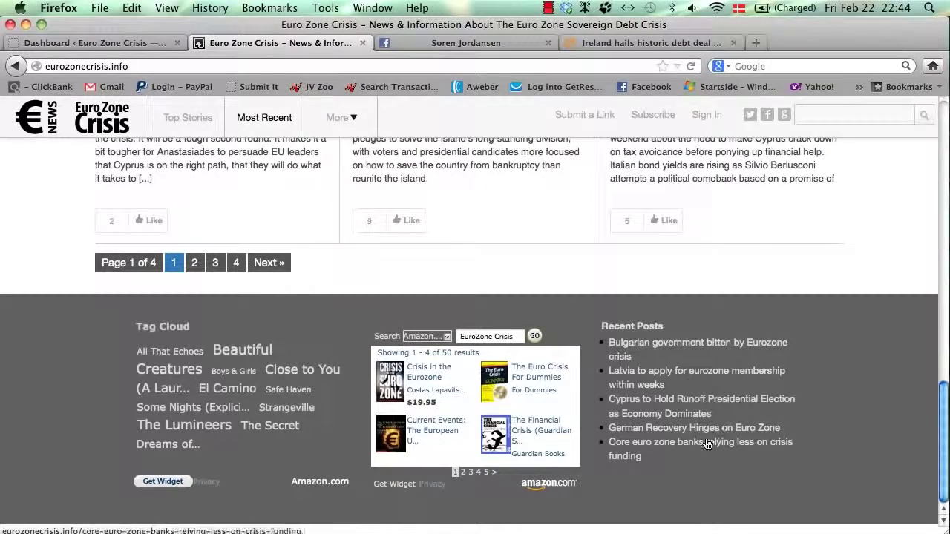
scroll(707, 444, up, 10)
scroll(706, 444, up, 2)
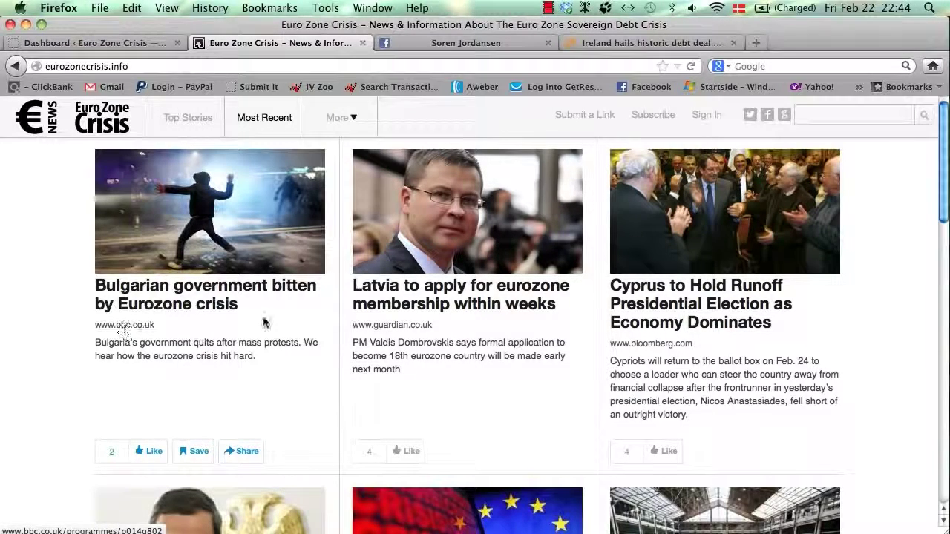
Step: Open the source article "Latvia to apply for eurozone membership within weeks", view it and close its page
click(445, 311)
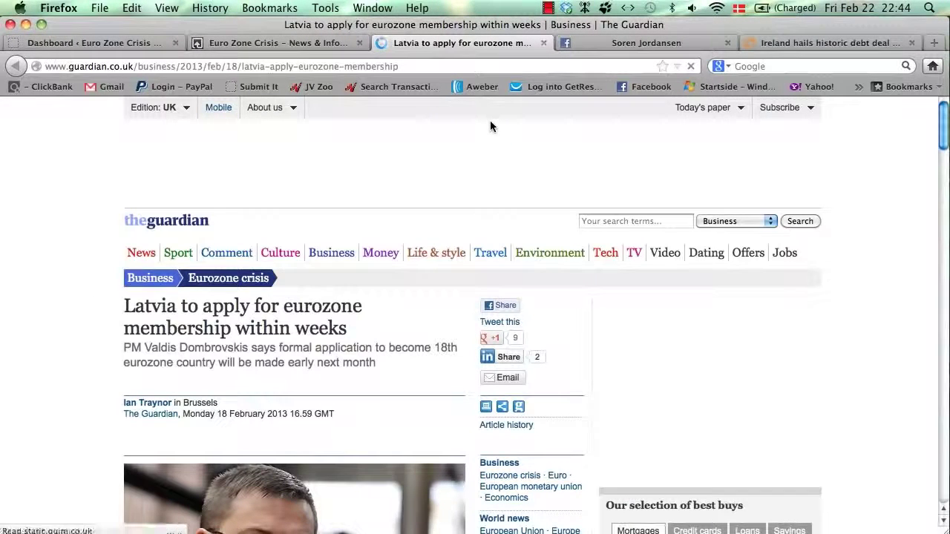
scroll(186, 368, down, 5)
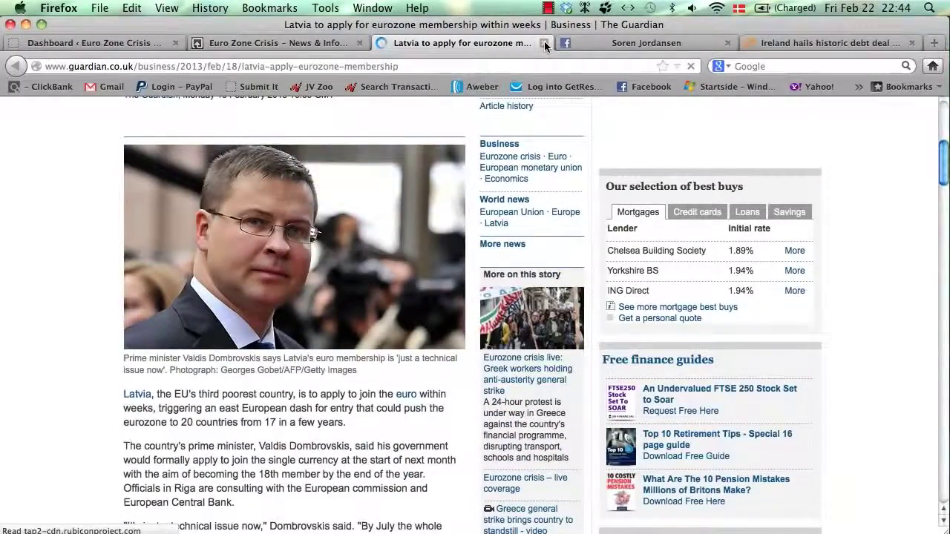
click(544, 43)
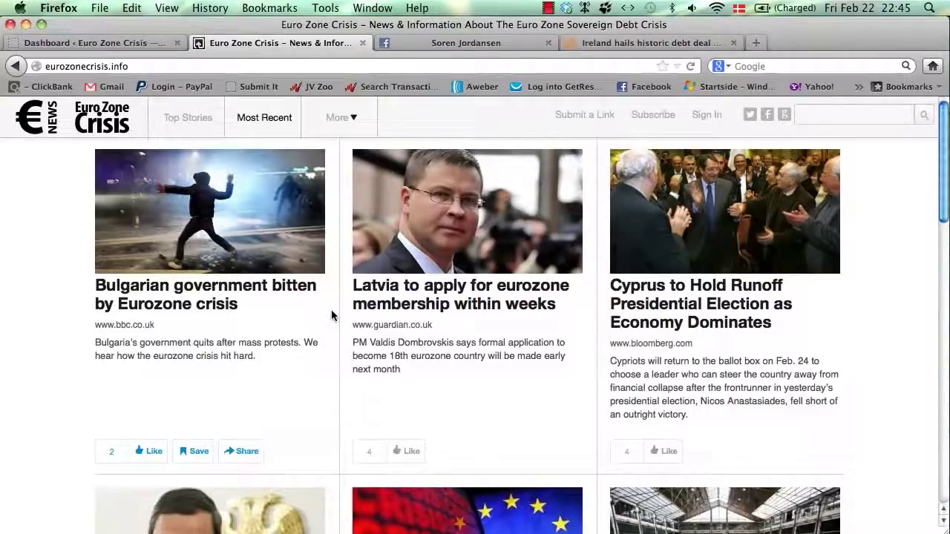
Step: View the free report download offer in the separate pop-up window and return to the news site window
key(ctrl+Down)
click(448, 330)
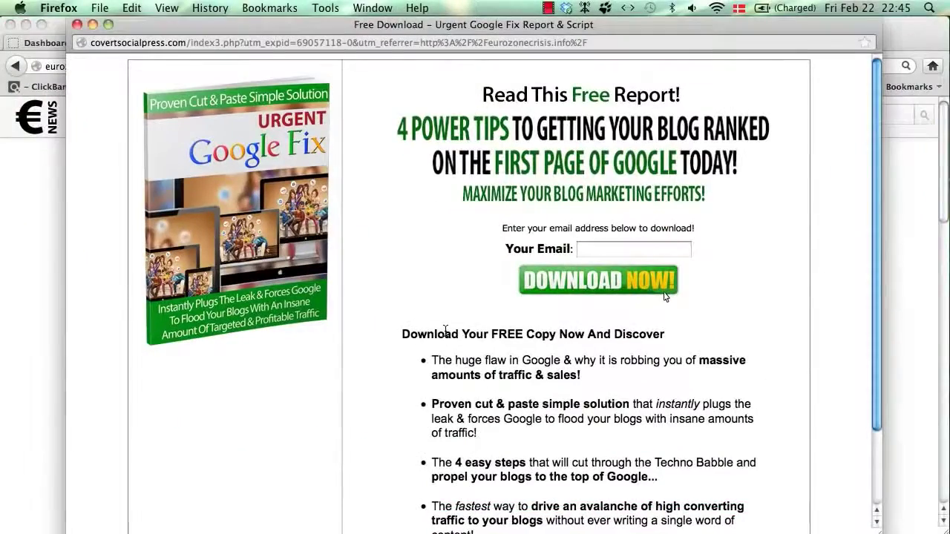
key(ctrl+Down)
click(425, 217)
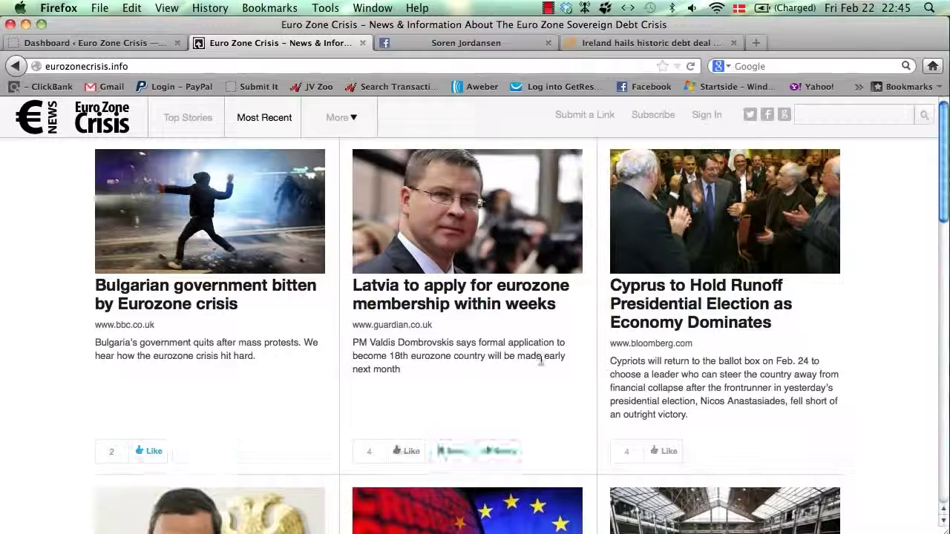
Step: Show the sharing options for the article "Bulgarian government bitten by Eurozone crisis"
scroll(231, 355, down, 1)
scroll(231, 355, down, 2)
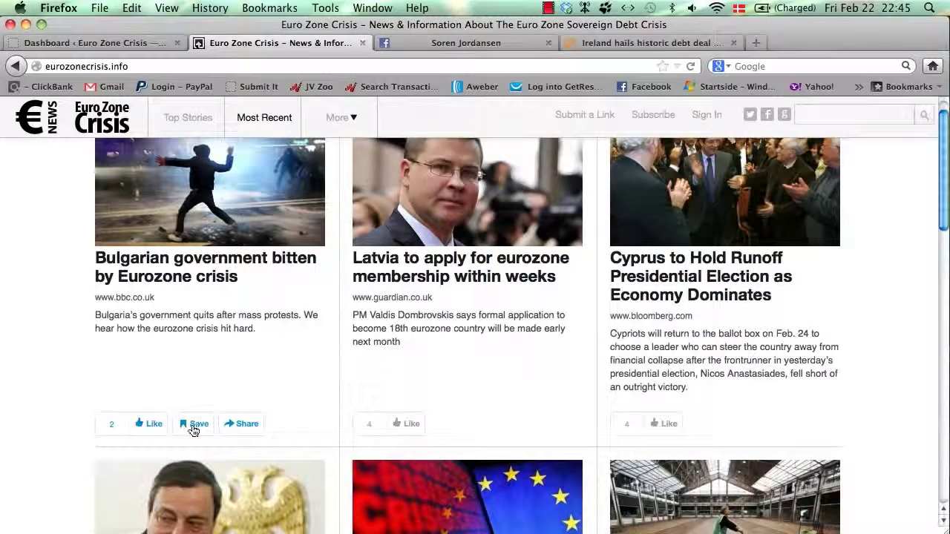
click(250, 431)
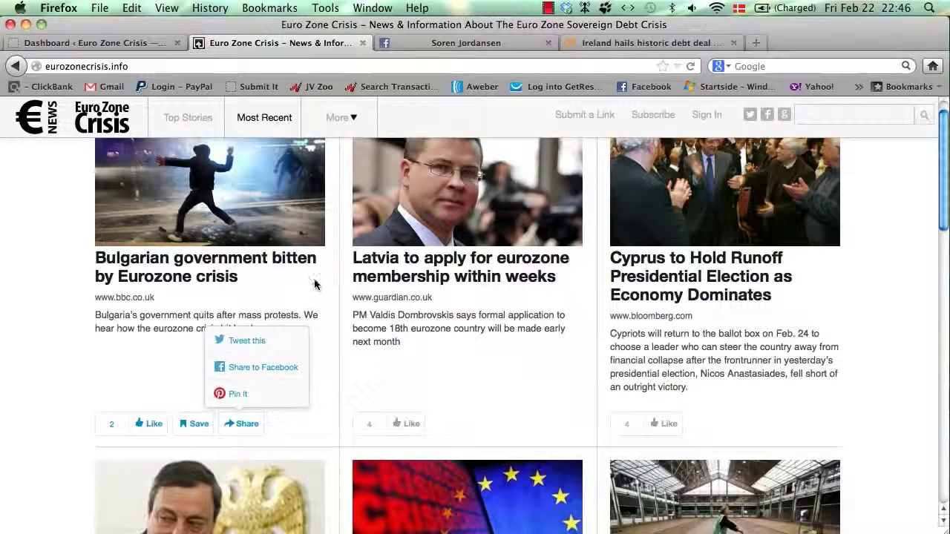
scroll(313, 282, up, 1)
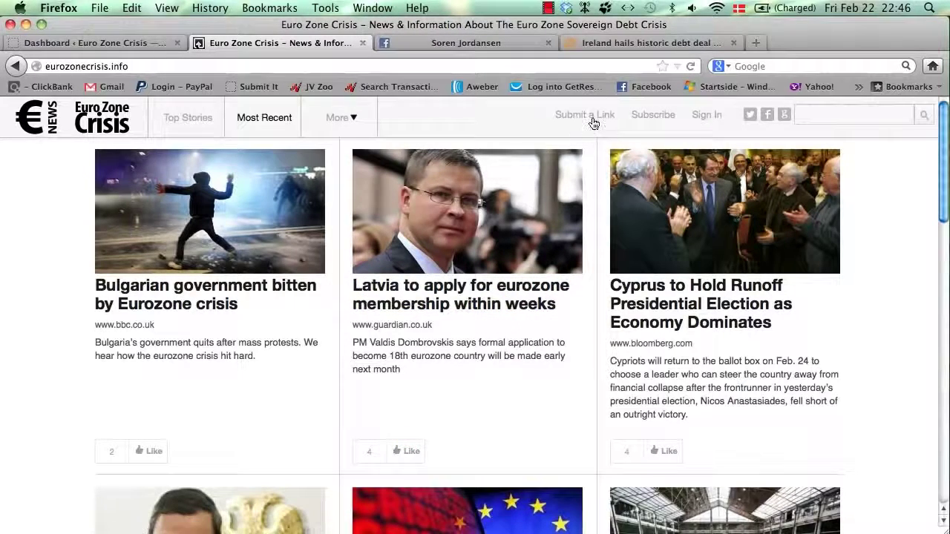
Step: Try to submit a link to the site without signing in
mouse_move(330, 417)
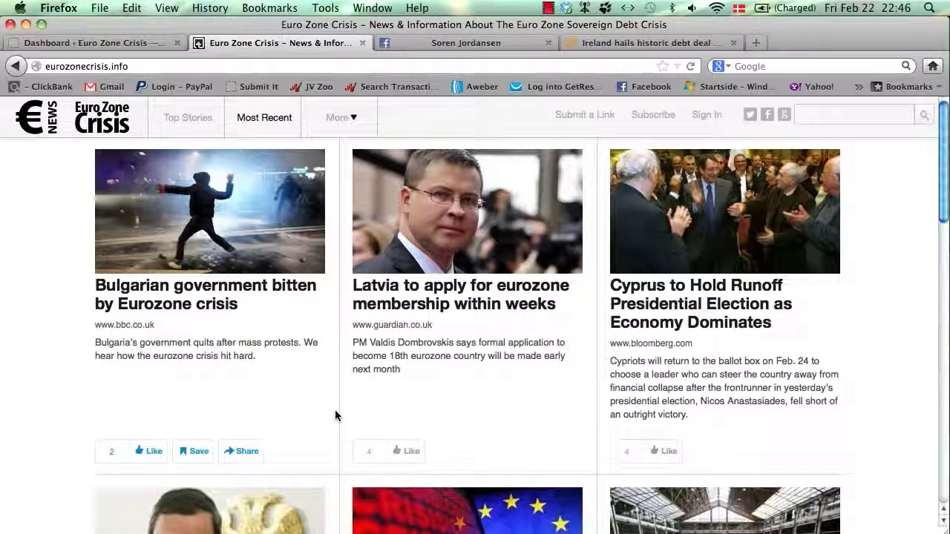
click(572, 116)
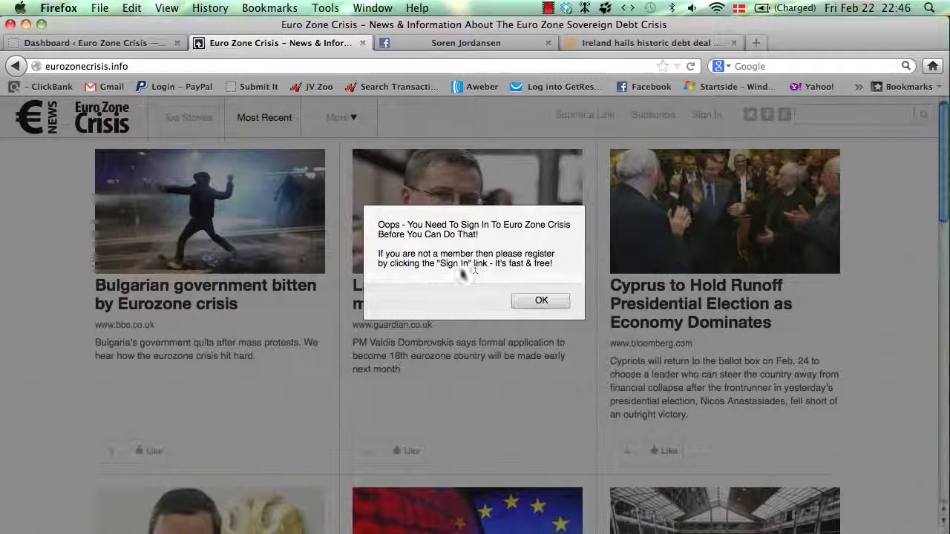
click(544, 301)
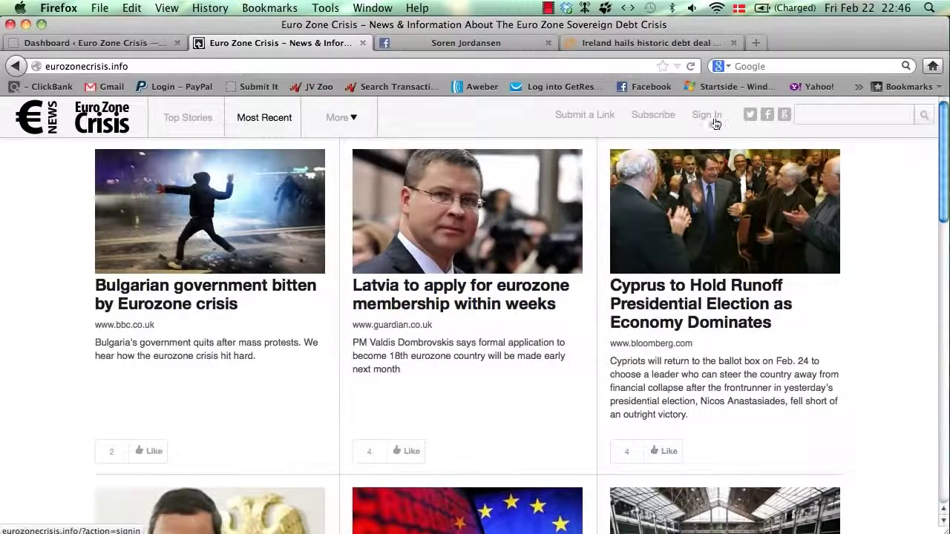
Step: Open the site's sign-in page and view the registration form before returning to the login form
click(709, 121)
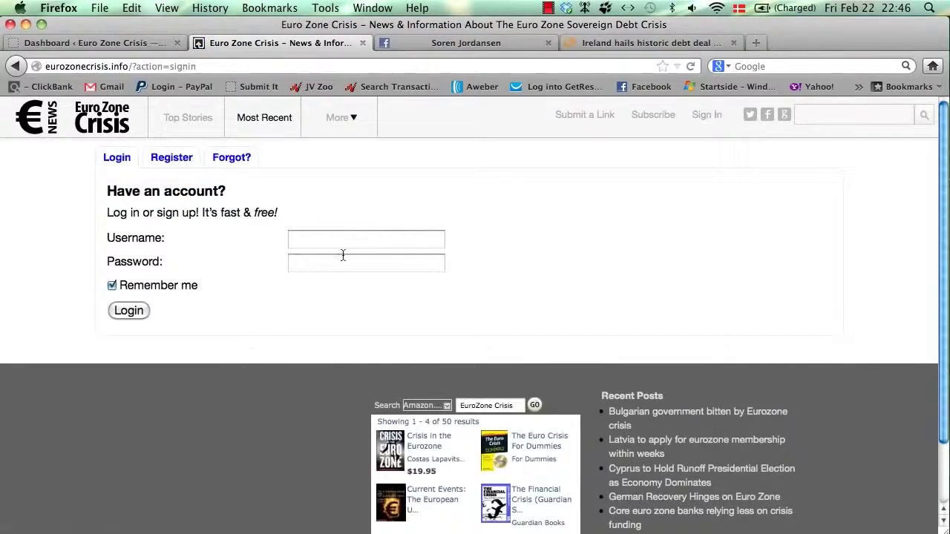
click(182, 162)
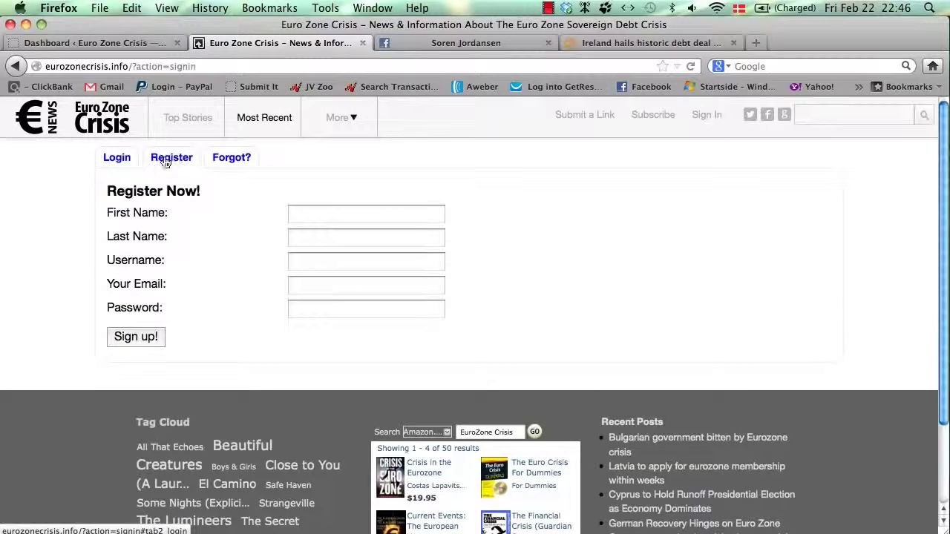
click(129, 158)
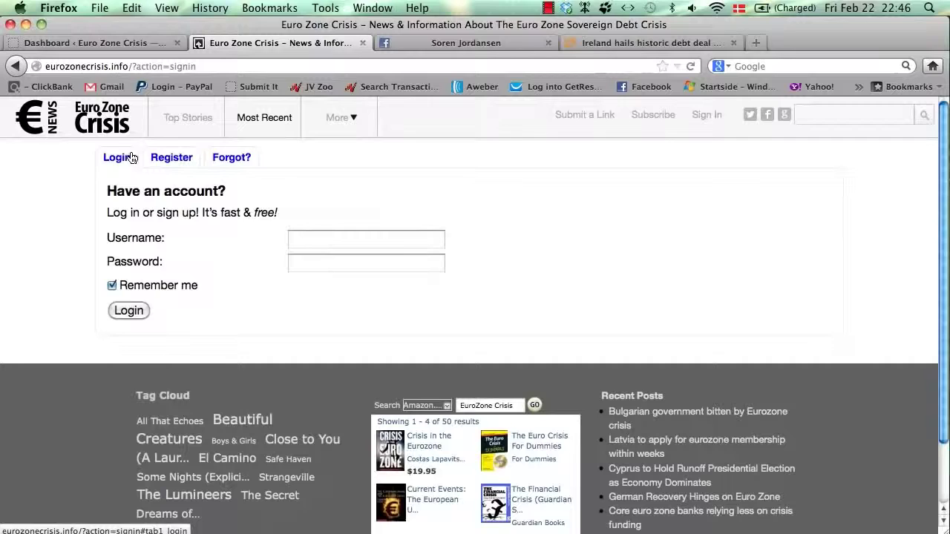
Step: Log in to the site with the account's username and password
click(326, 239)
text(s)
click(364, 257)
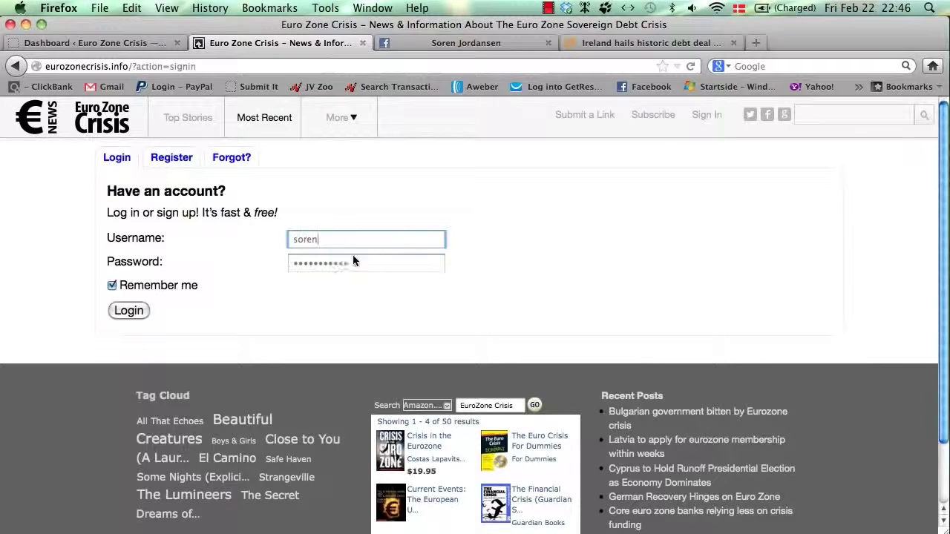
click(124, 312)
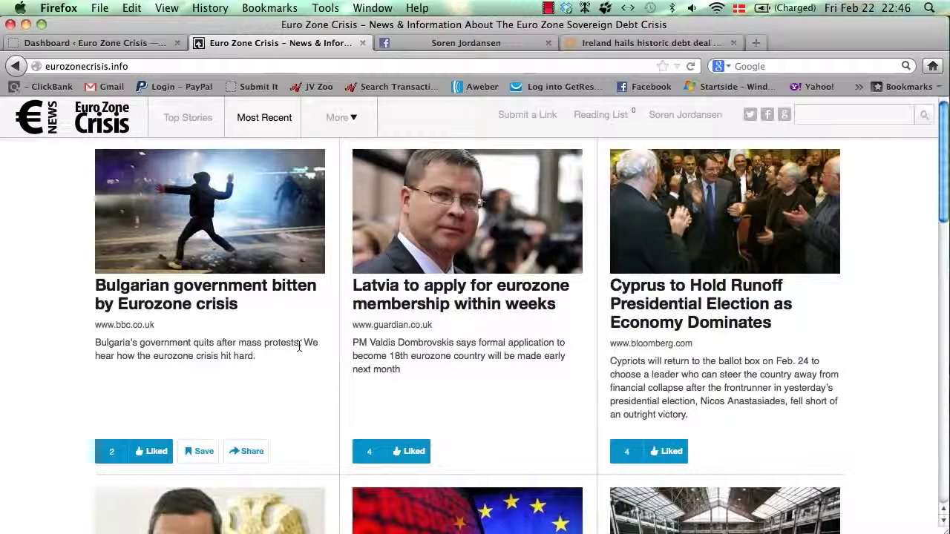
Step: Save "Bulgarian government bitten by Eurozone crisis" and "Core euro zone banks relying less on crisis funding" to the reading list
scroll(289, 353, down, 1)
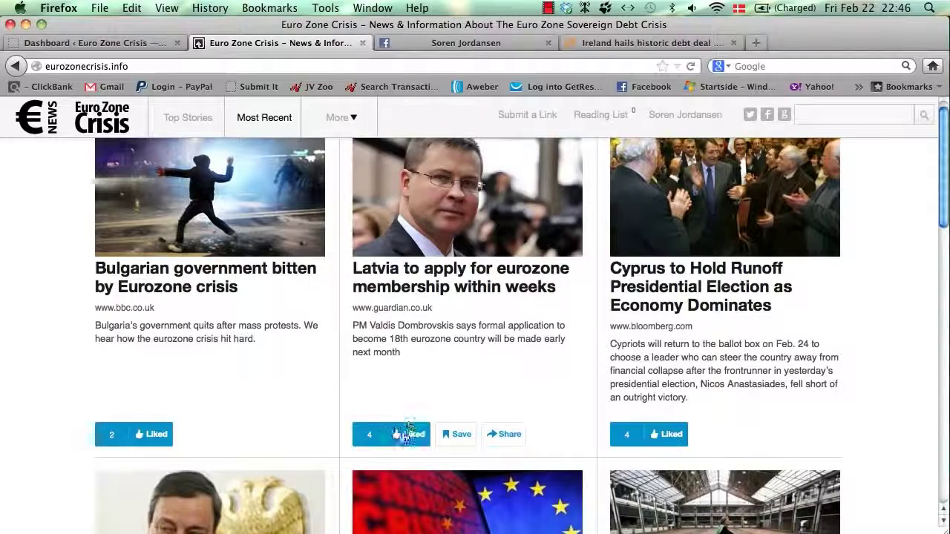
scroll(364, 423, down, 10)
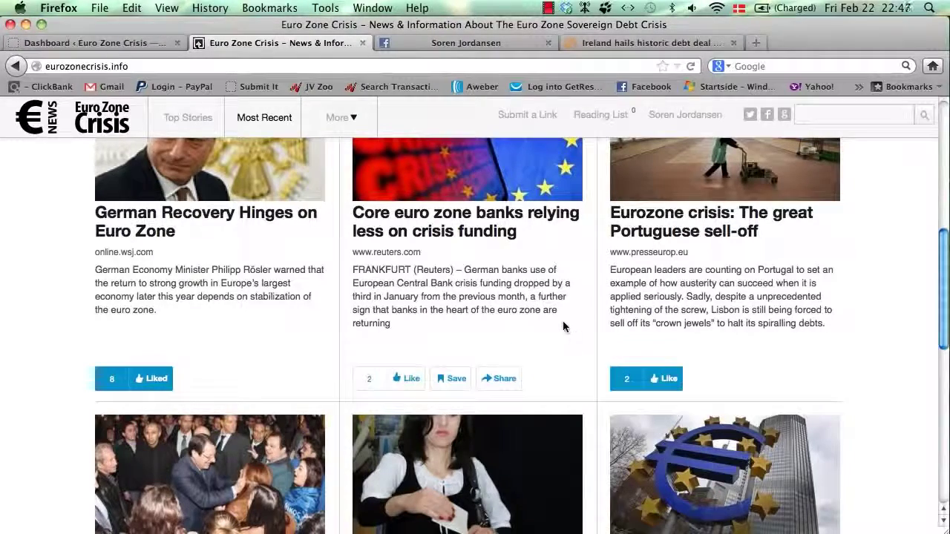
scroll(563, 326, up, 10)
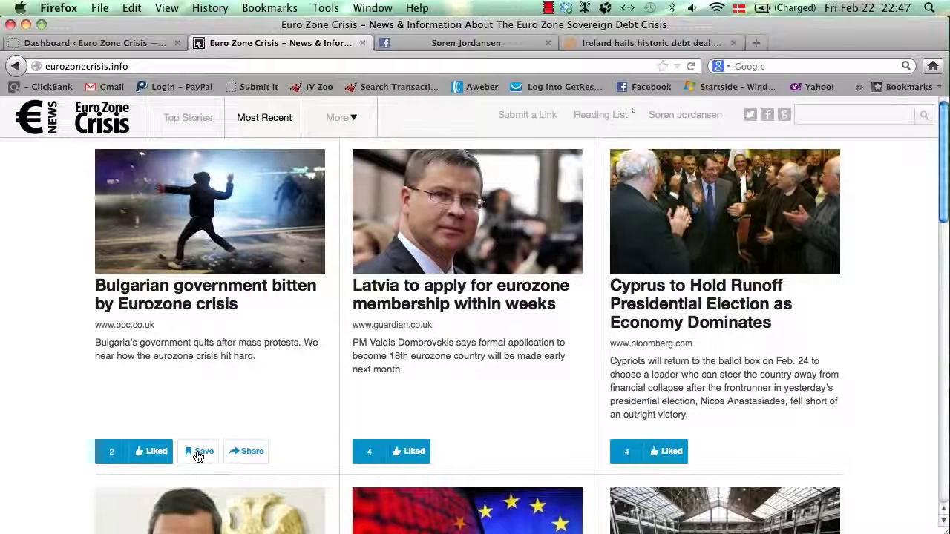
click(199, 452)
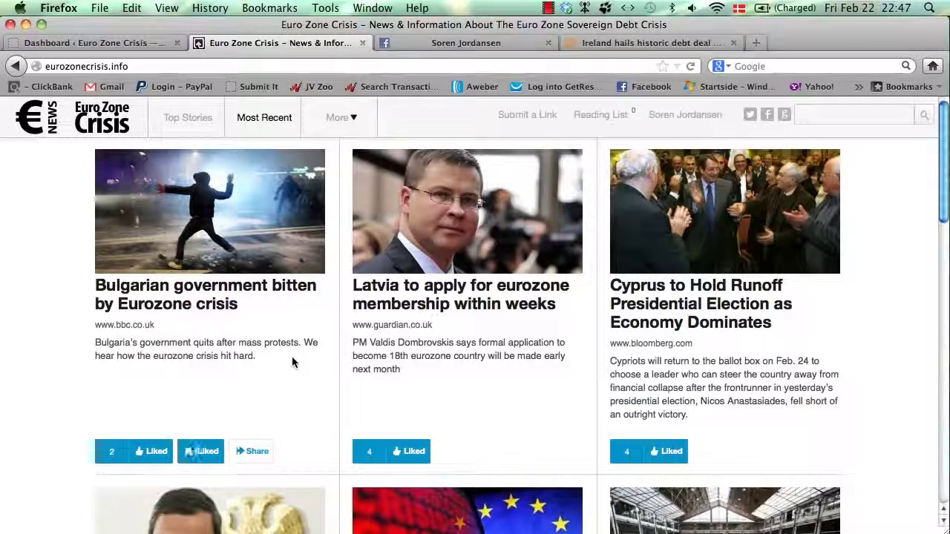
scroll(291, 366, down, 5)
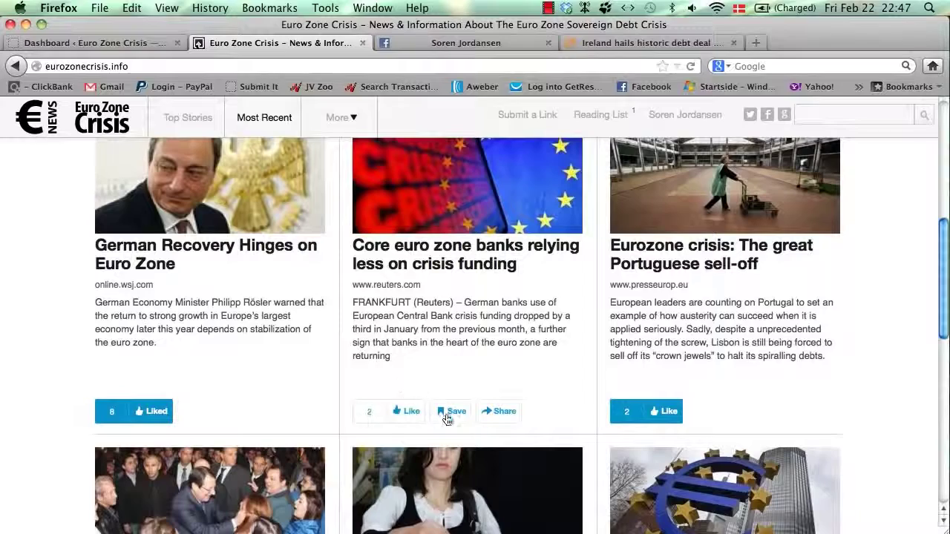
click(449, 412)
scroll(538, 326, up, 5)
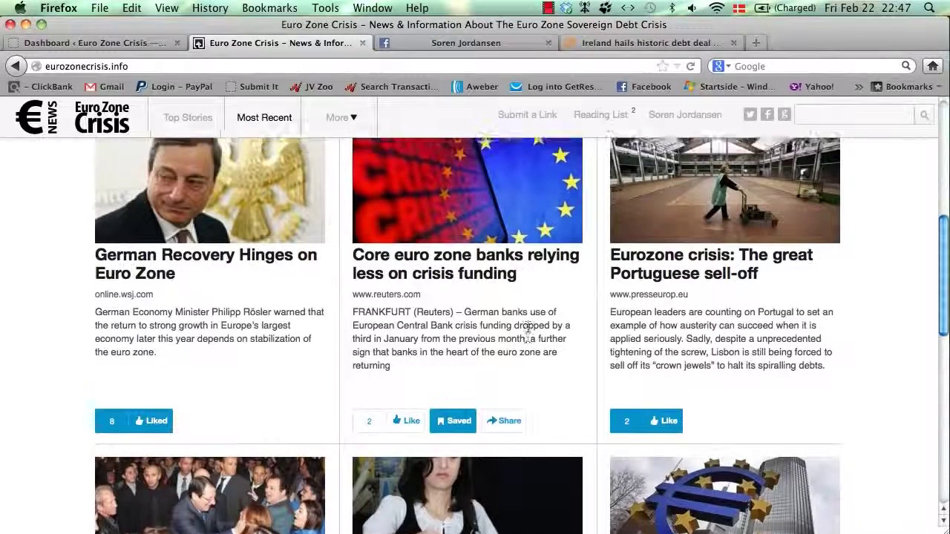
Step: In the reading list, like "Core euro zone banks relying less on crisis funding" and remove both saved articles
click(609, 119)
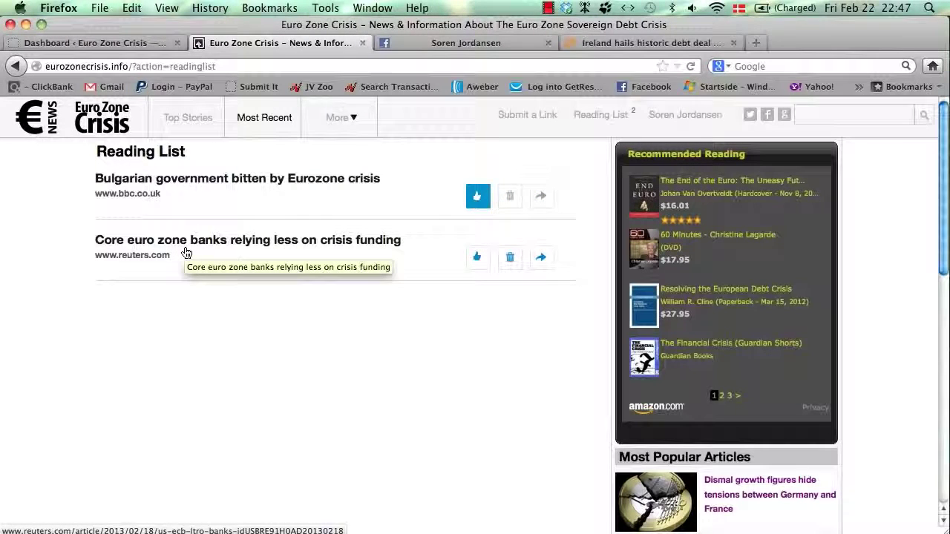
click(476, 267)
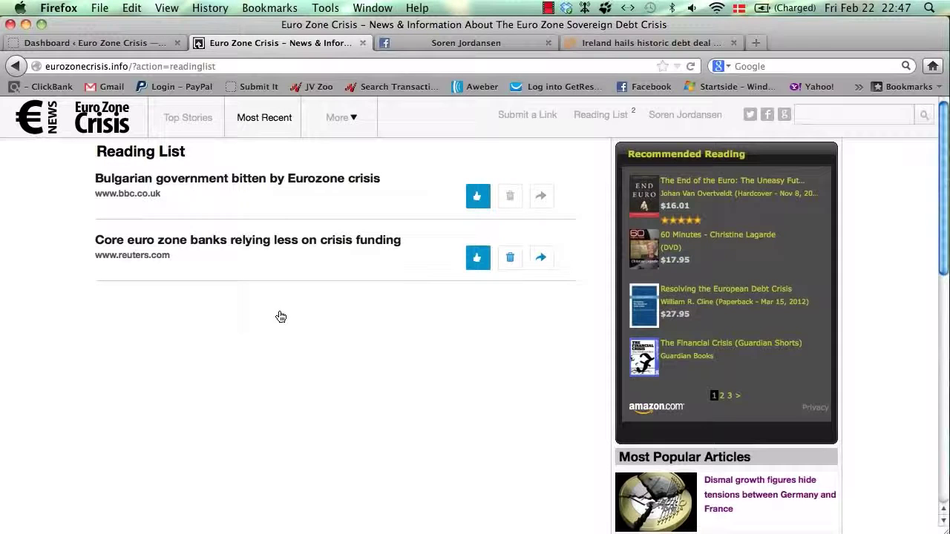
click(508, 261)
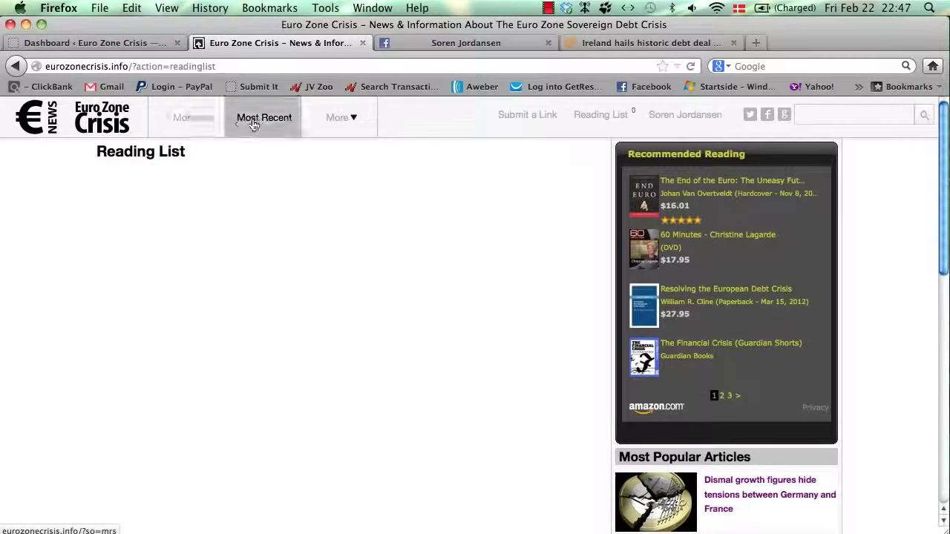
Step: Return to the site's front page and open the page for submitting a link
click(115, 126)
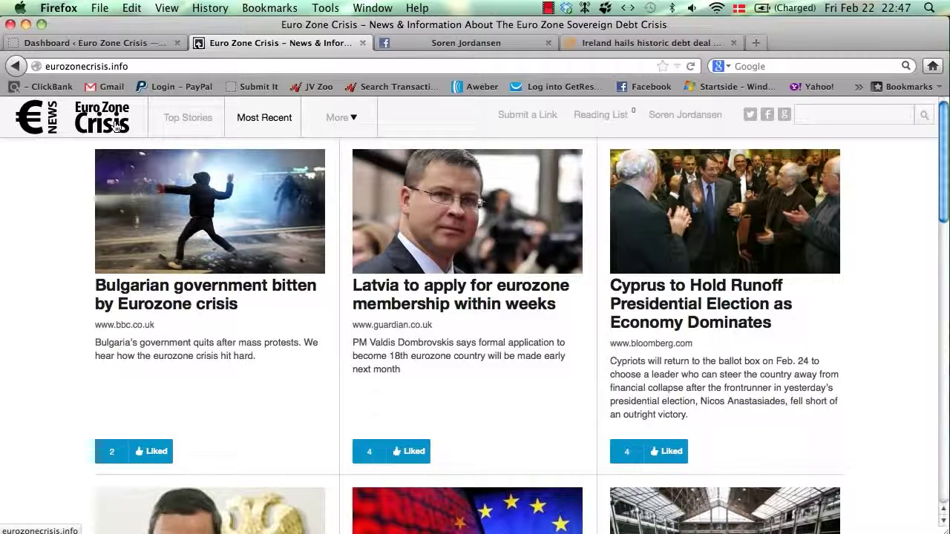
mouse_move(272, 297)
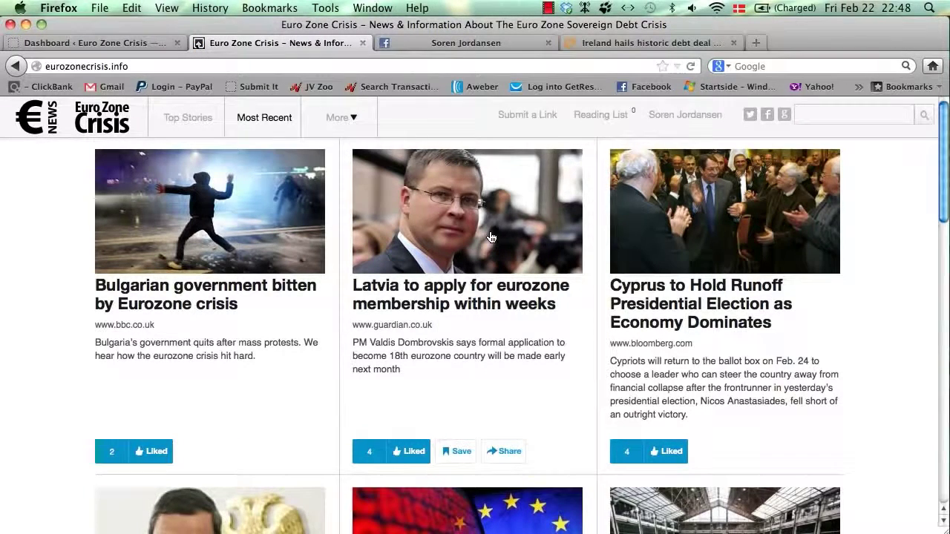
click(535, 123)
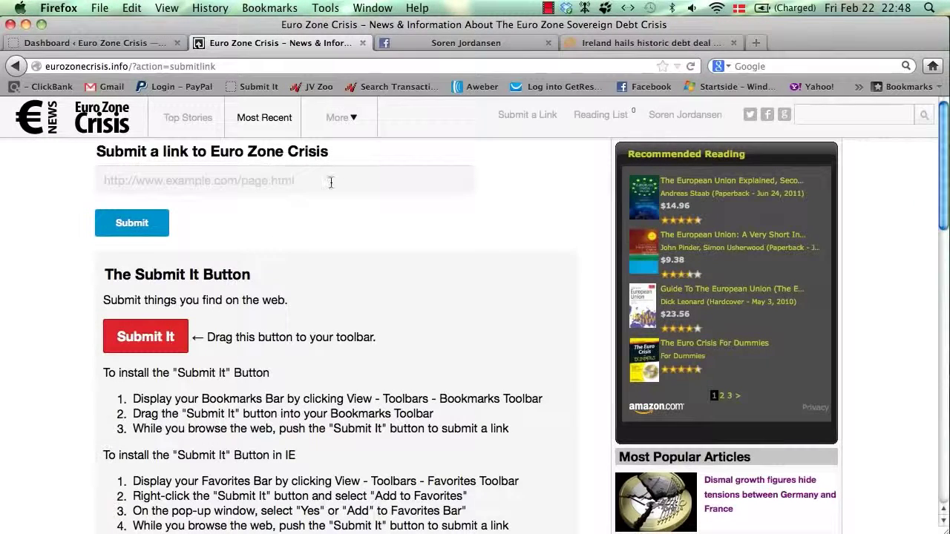
Step: Copy the HTML code of the first blue Share It button in the Share Buttons section
scroll(290, 275, down, 10)
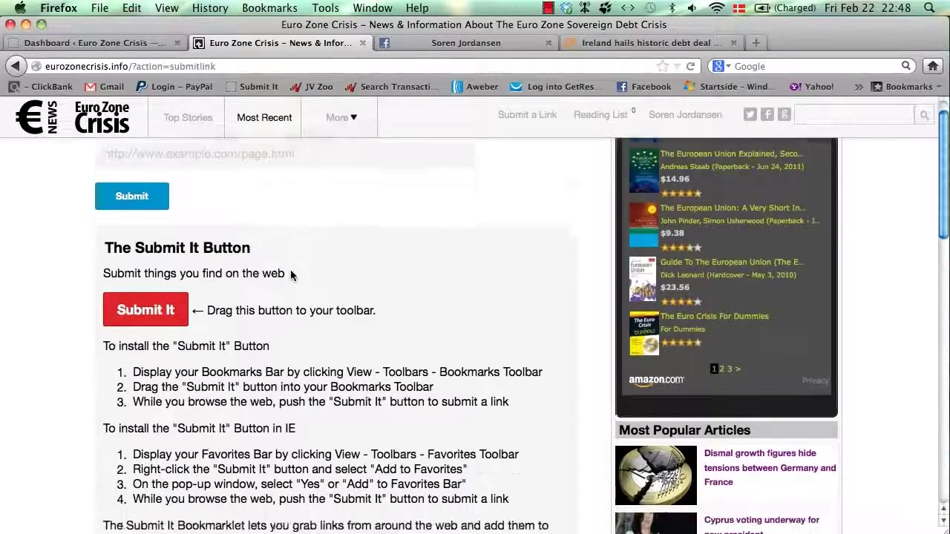
scroll(290, 275, down, 2)
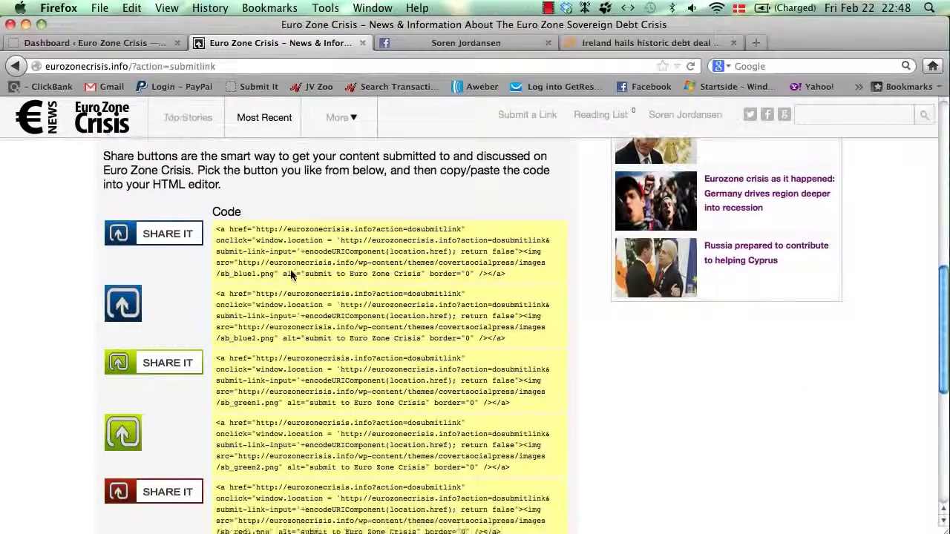
scroll(293, 270, up, 1)
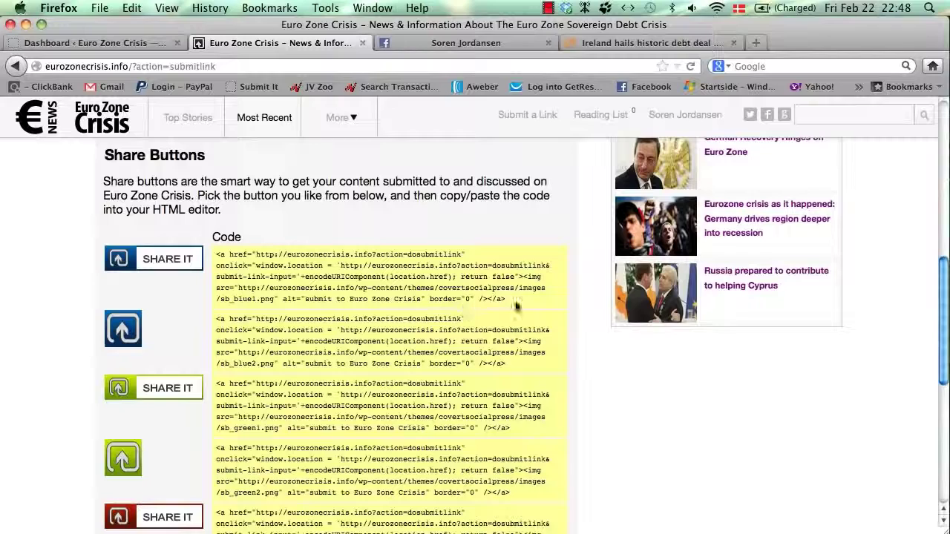
drag(516, 304, 214, 261)
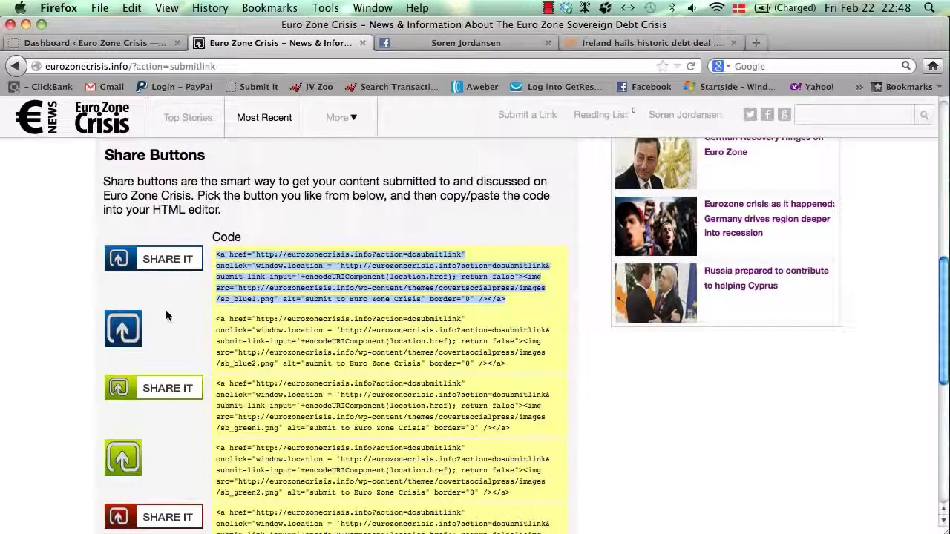
scroll(165, 309, up, 3)
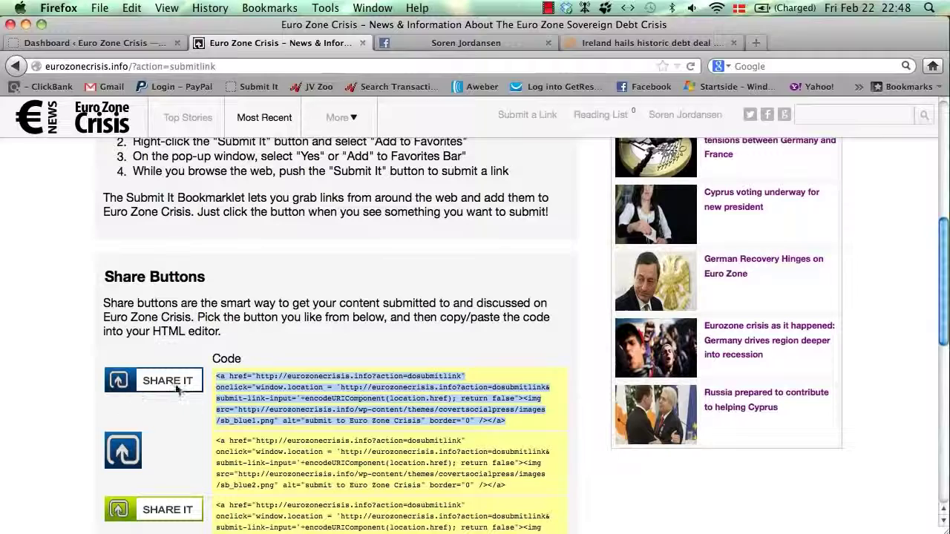
scroll(172, 383, up, 10)
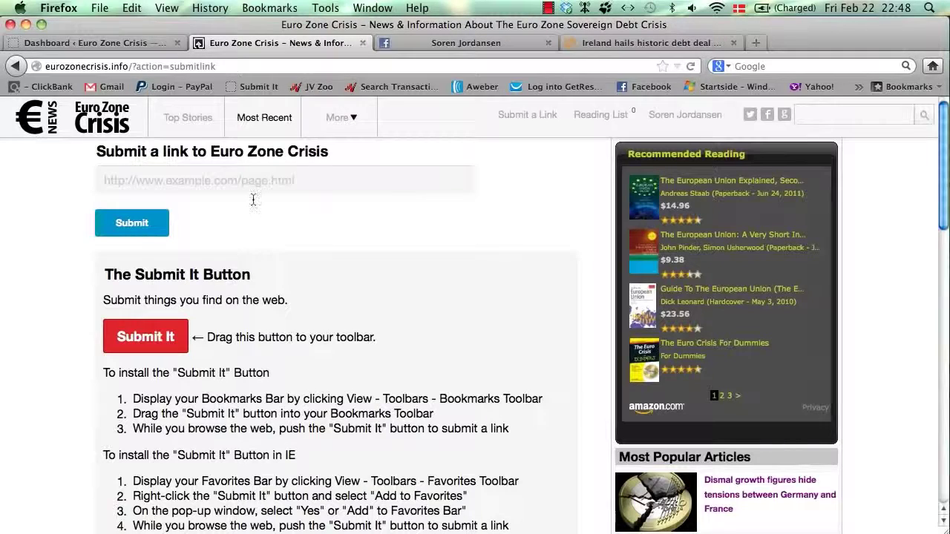
Step: Delete the existing Submit It bookmark from the browser's bookmarks toolbar
scroll(282, 259, down, 3)
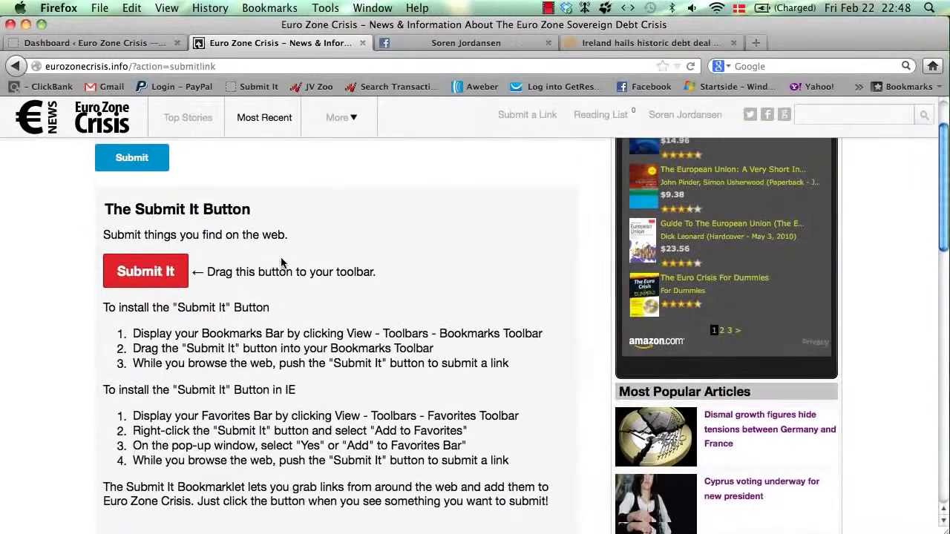
scroll(282, 259, up, 2)
drag(161, 309, 262, 88)
right_click(262, 89)
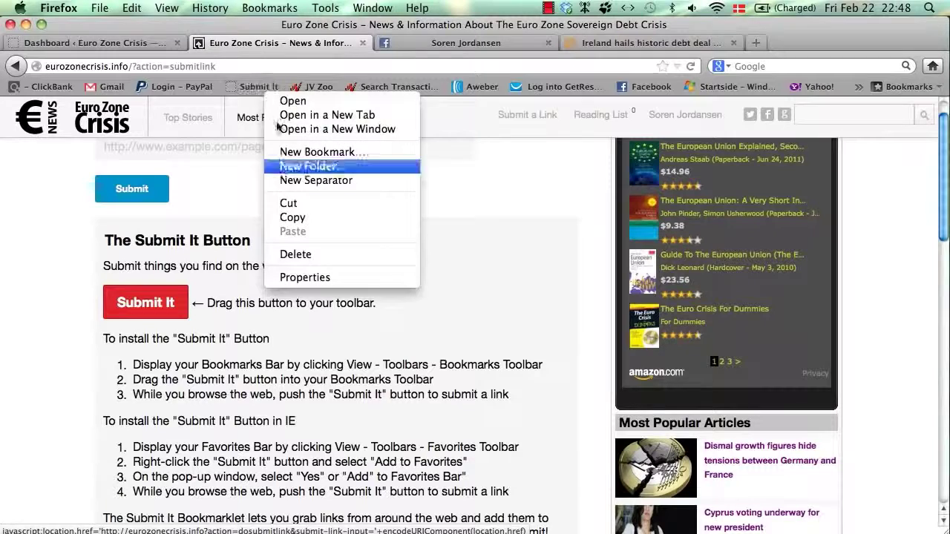
click(325, 256)
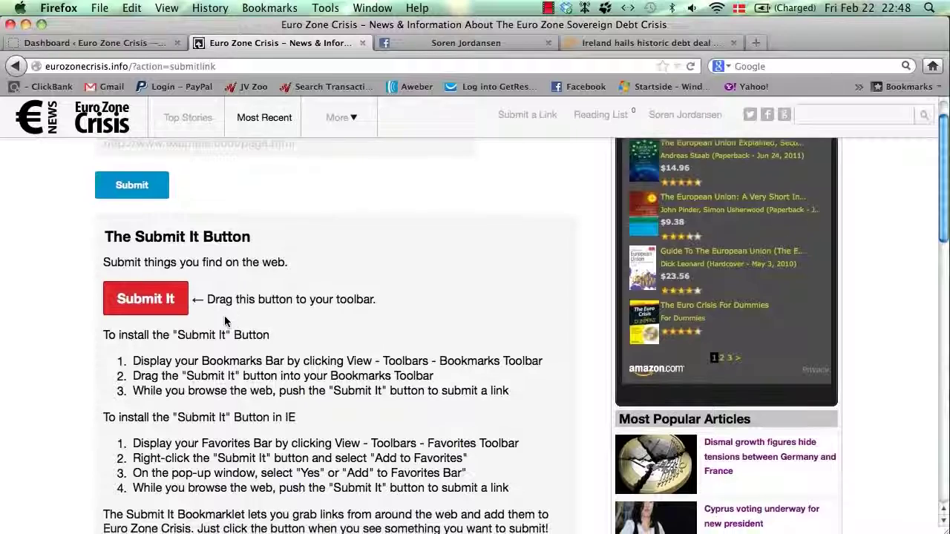
Step: Install the page's Submit It button in the bookmarks toolbar between Login - PayPal and JV Zoo
scroll(212, 314, down, 1)
scroll(226, 321, up, 2)
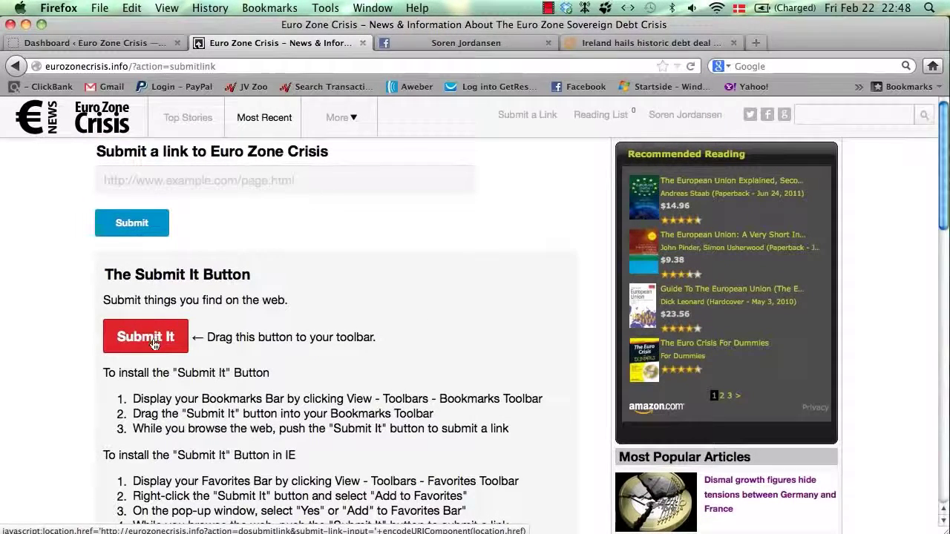
drag(153, 343, 222, 88)
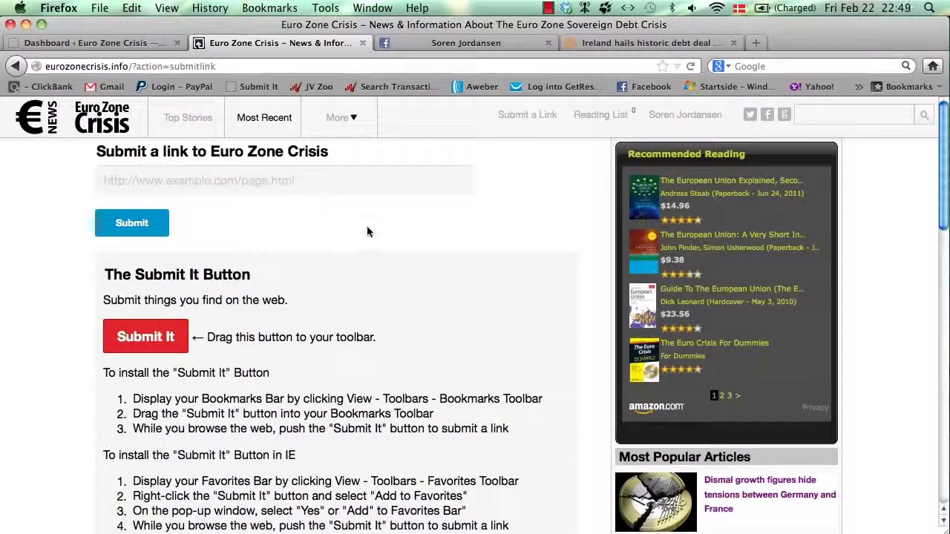
Step: Open the Reuters article "Ireland hails historic debt deal with ECB" and send it to the site with the Submit It bookmarklet
click(613, 43)
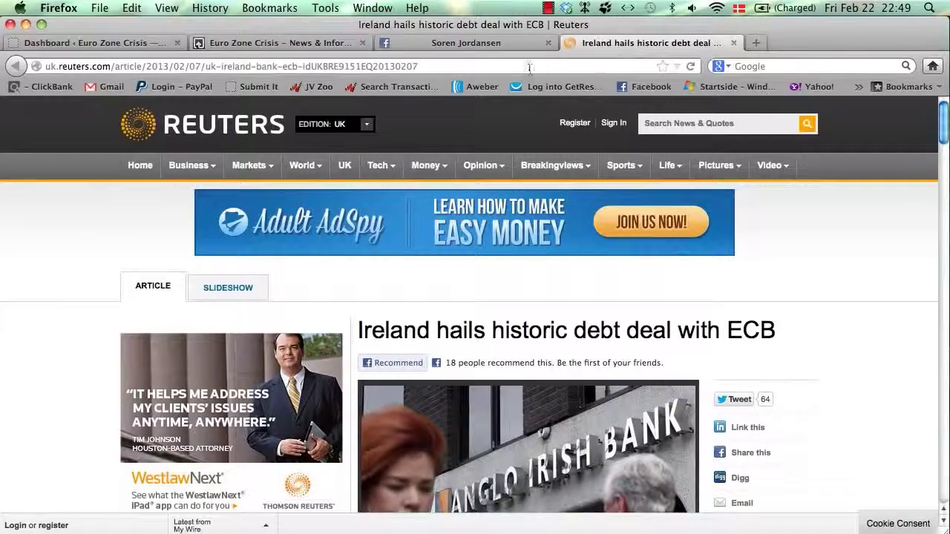
scroll(631, 178, down, 5)
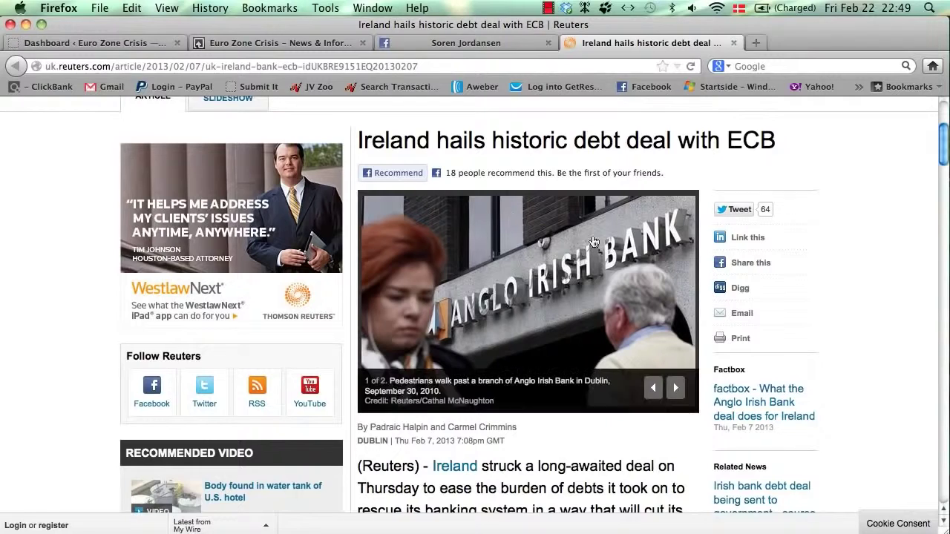
click(259, 87)
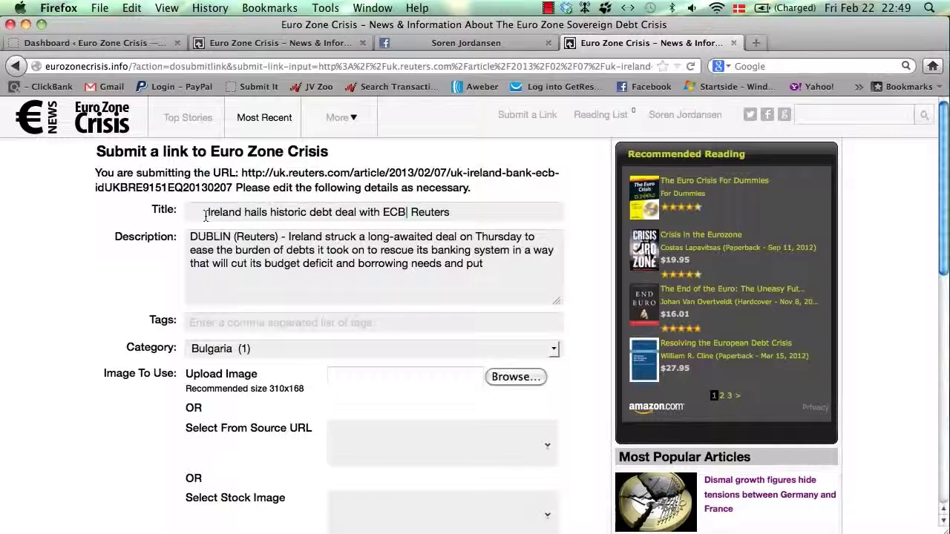
Step: Trim the submission's title to "Ireland hails historic debt deal with ECB", removing the leading spaces and the Reuters suffix
drag(207, 217, 125, 219)
key(BackSpace)
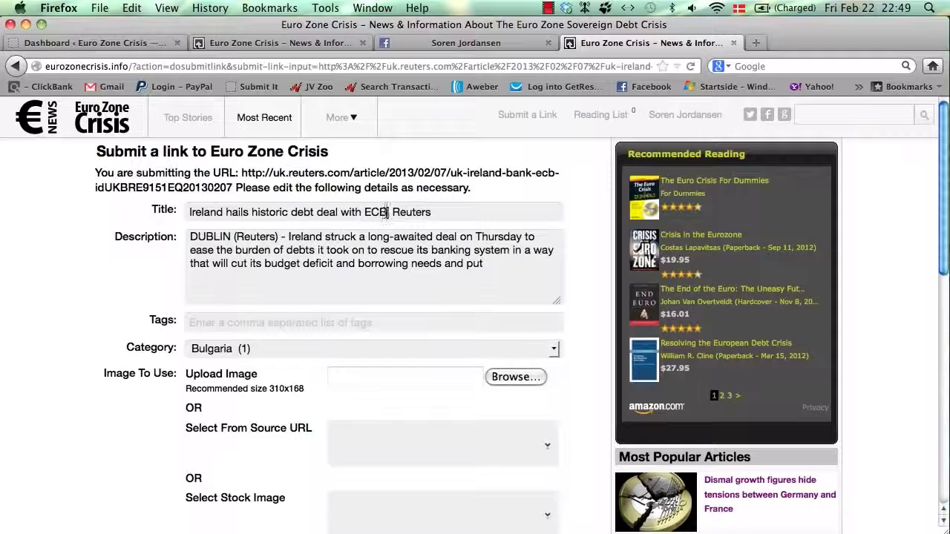
drag(386, 213, 457, 215)
key(BackSpace)
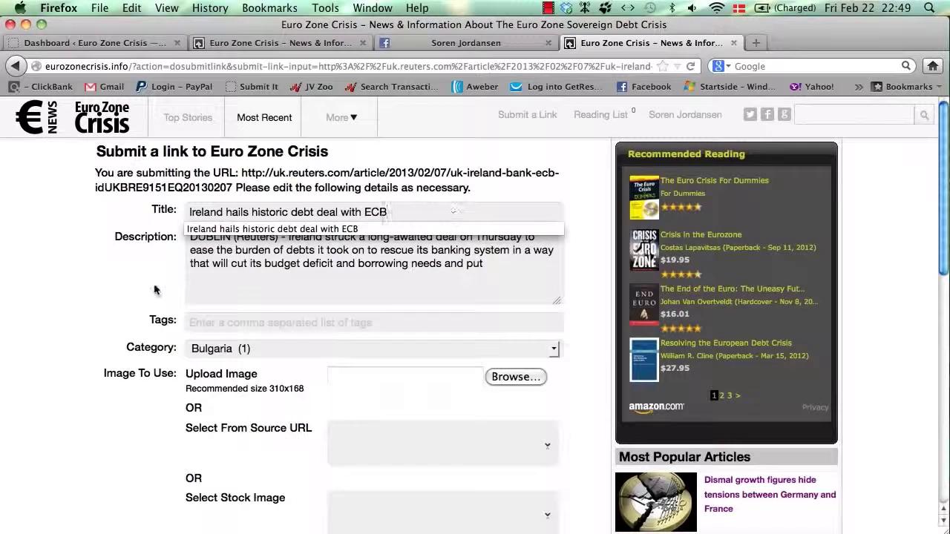
key(Tab)
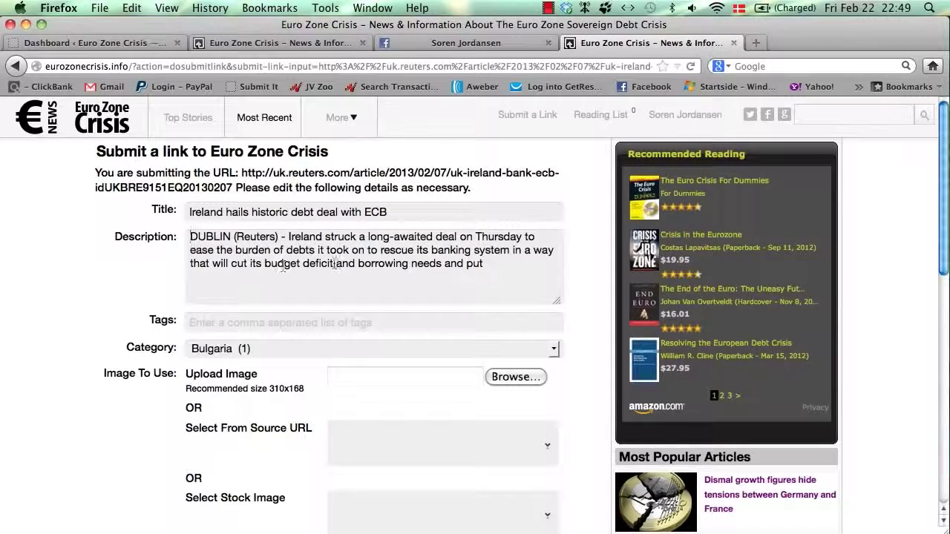
click(215, 323)
key(super+v)
key(super+a)
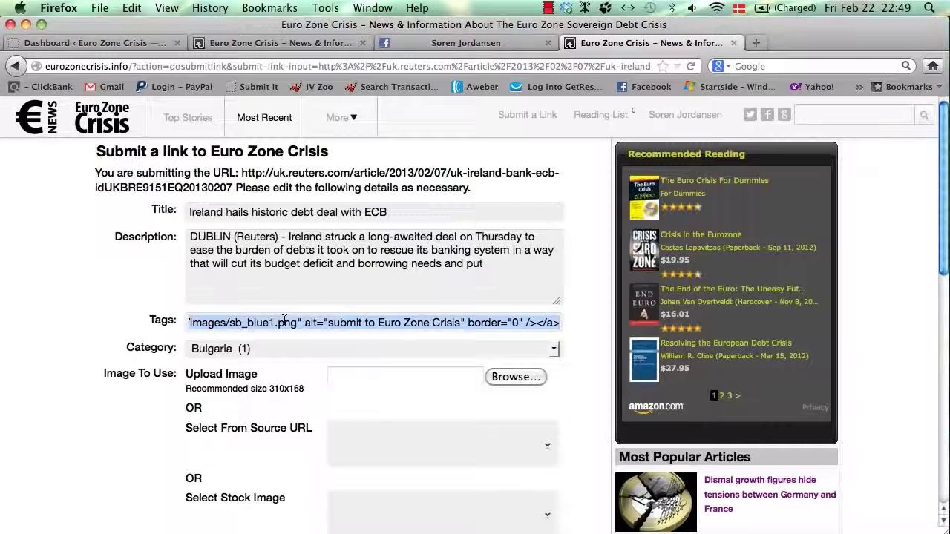
key(BackSpace)
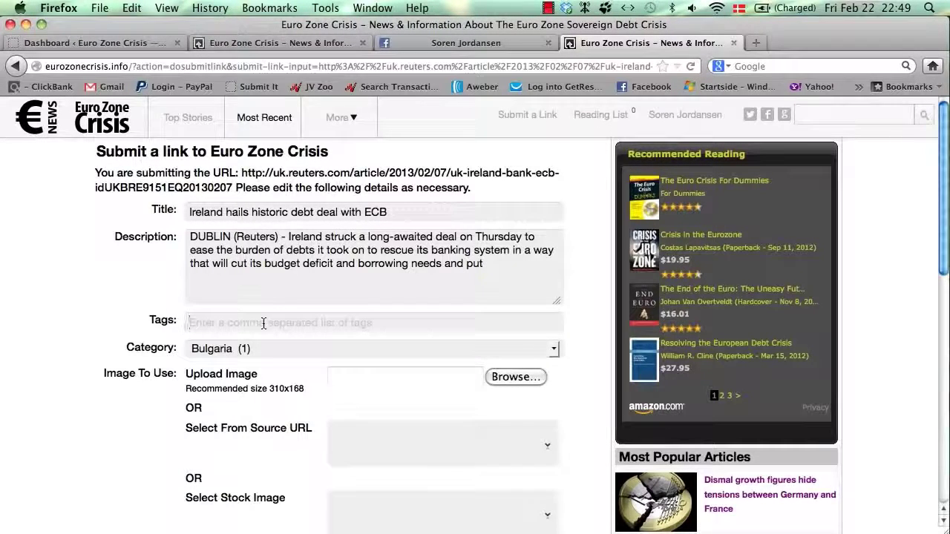
Step: Set the tags to "ECB, Ireland, debt, deficit, bonds" and the category to Ireland
text(Ire)
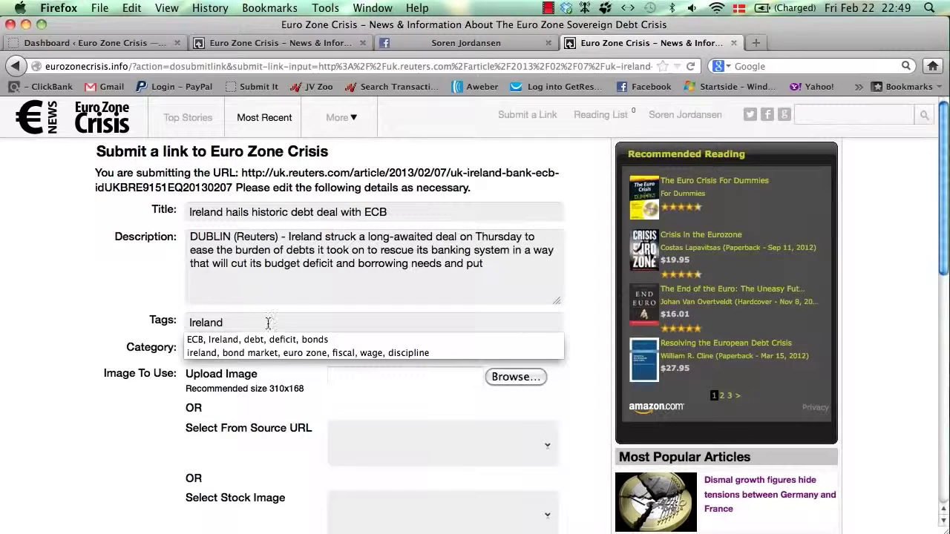
text(land)
click(296, 339)
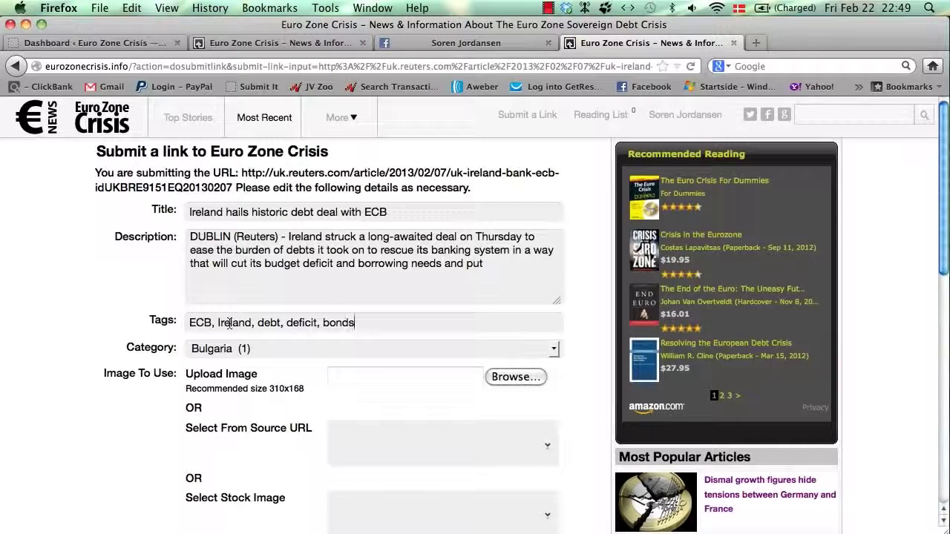
click(266, 356)
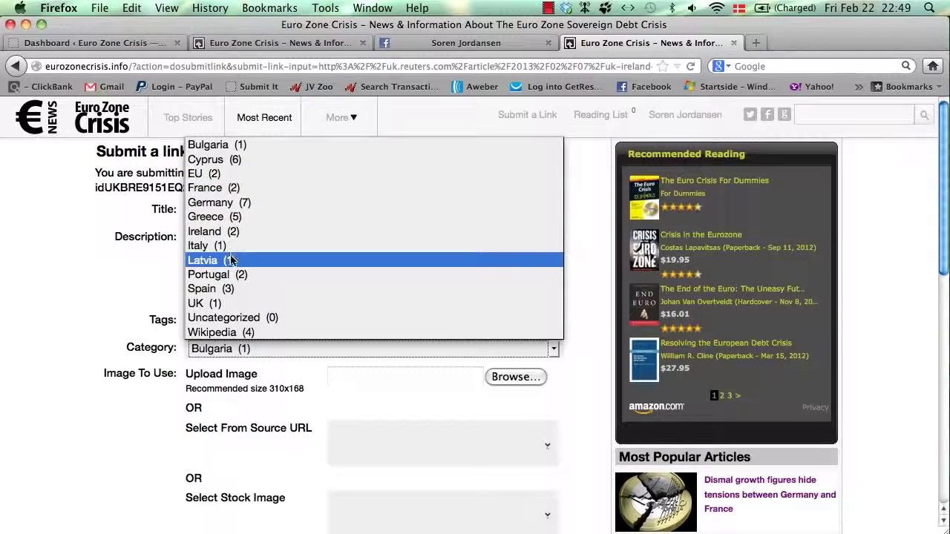
click(228, 232)
Step: Choose the Anglo Irish Bank photo from the source URL's images as the image to use
scroll(101, 337, down, 3)
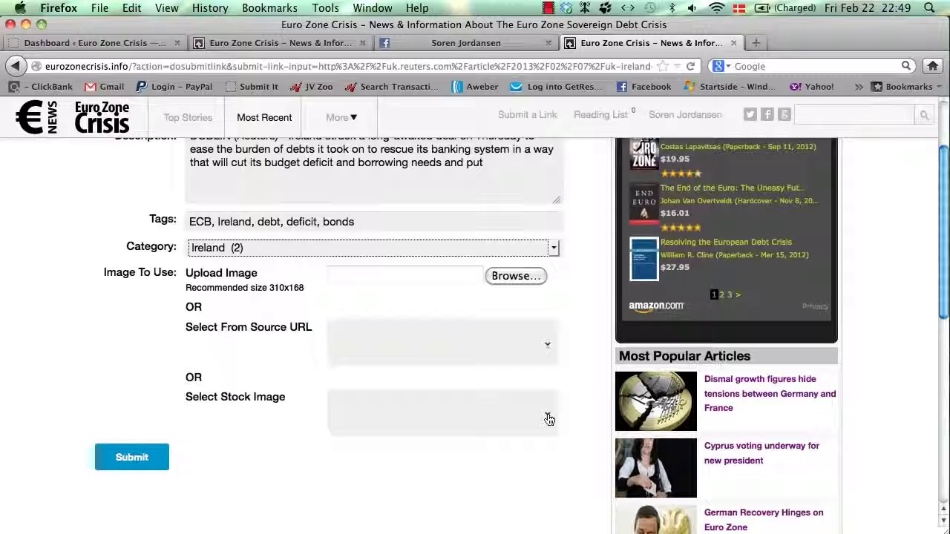
scroll(444, 438, up, 2)
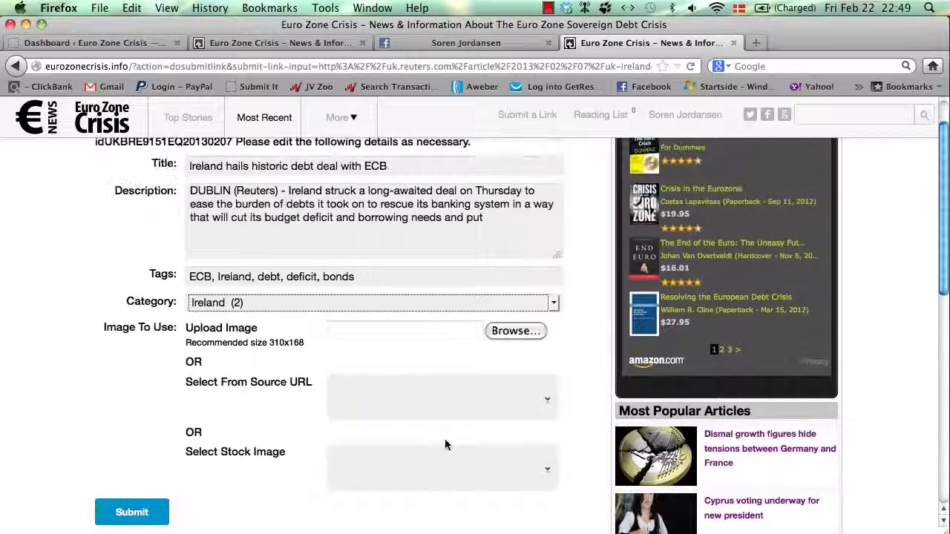
click(549, 406)
scroll(504, 398, down, 2)
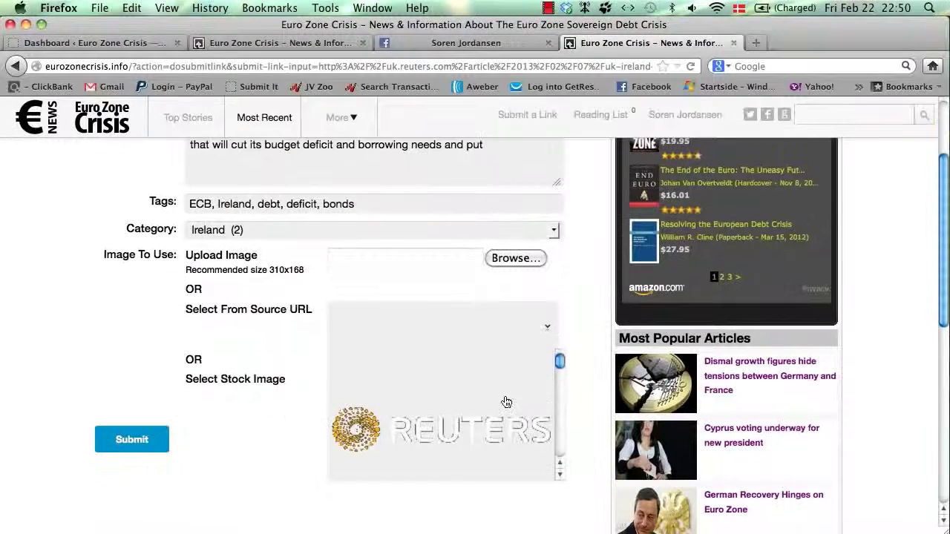
scroll(493, 399, down, 4)
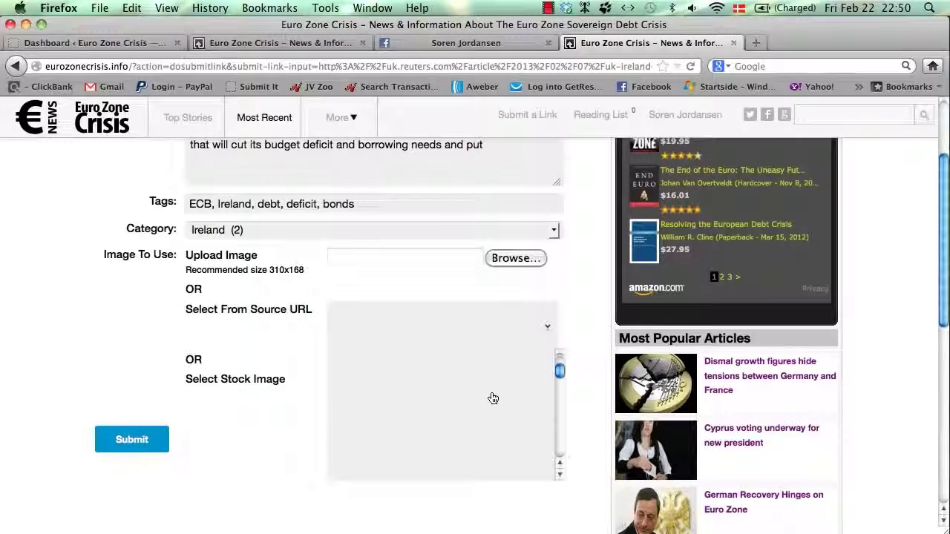
scroll(493, 398, down, 3)
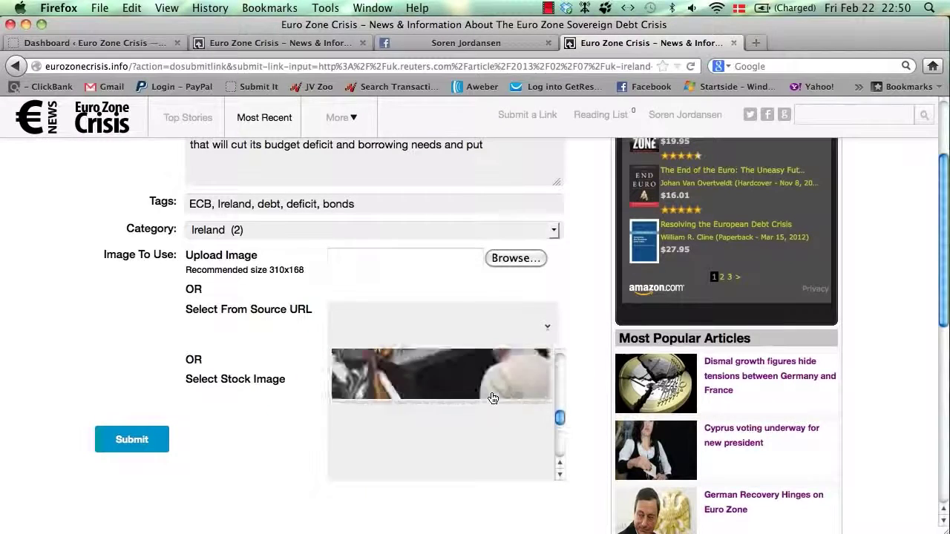
click(493, 398)
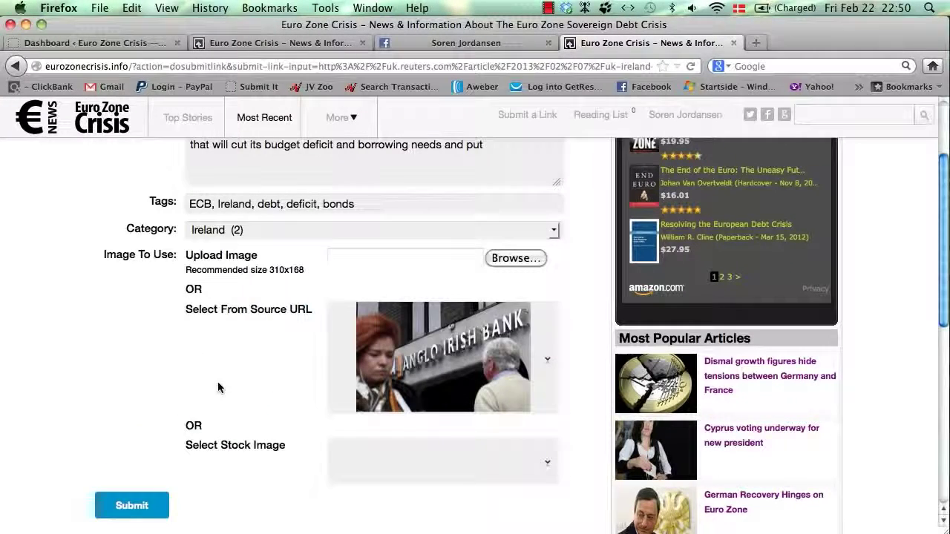
Step: Review and submit the link to the Irish debt deal article, and close the submission page
scroll(219, 387, up, 2)
scroll(218, 386, up, 2)
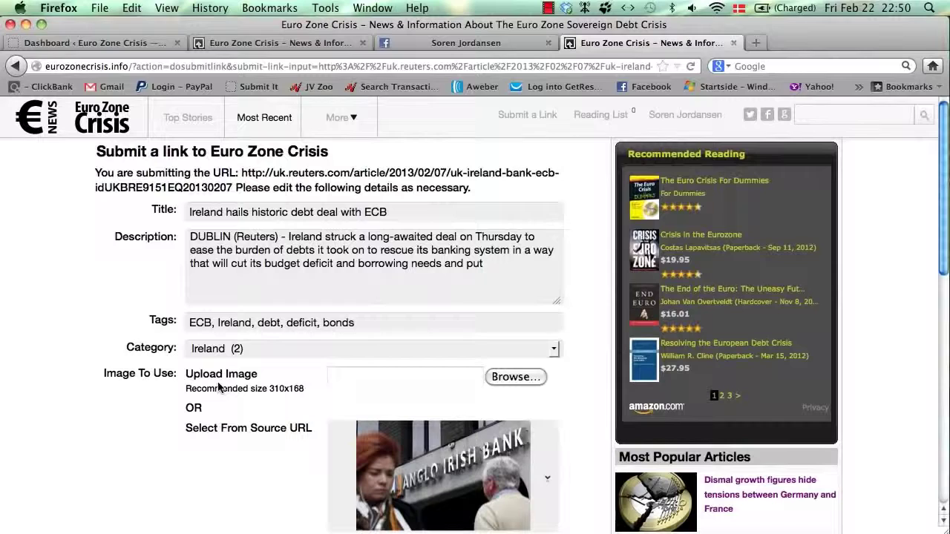
scroll(272, 254, down, 8)
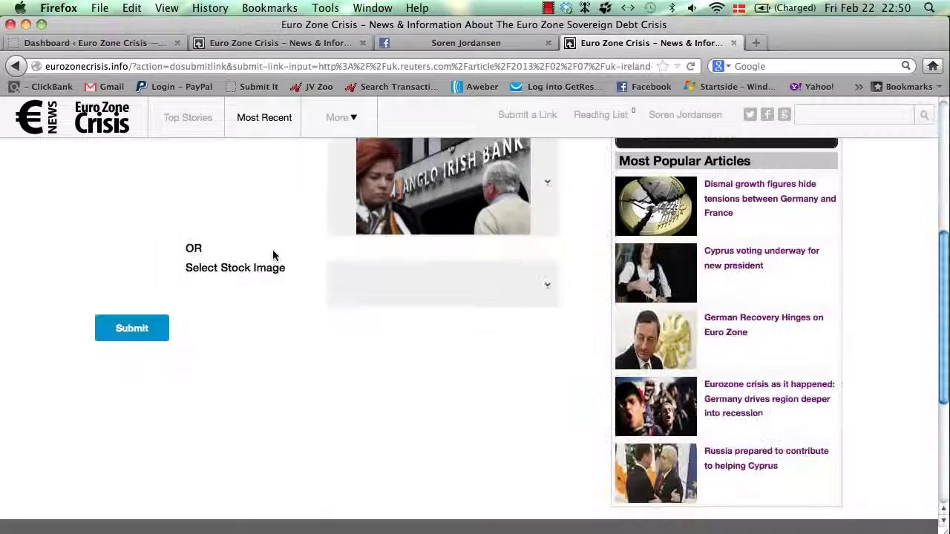
click(147, 324)
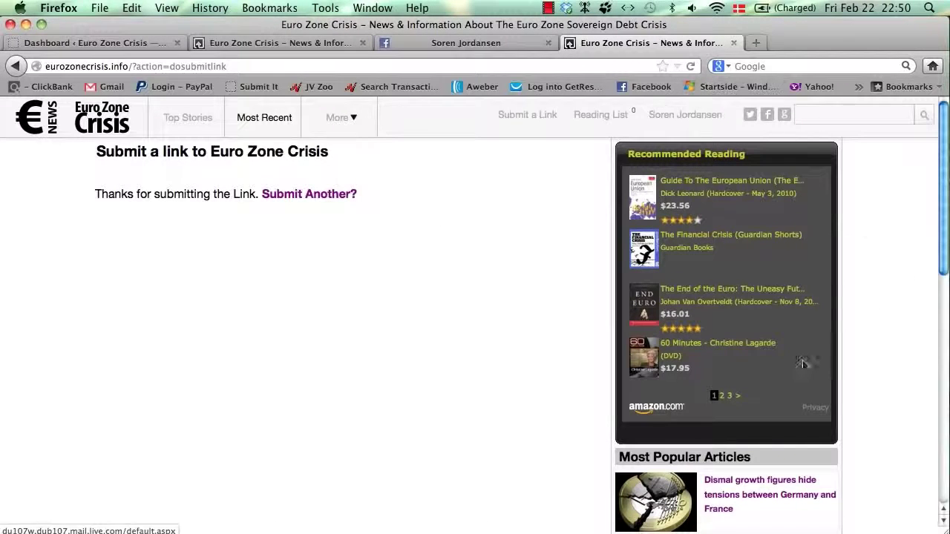
click(733, 43)
Step: On the site's front page, like "Ireland hails historic debt deal with ECB" and save it to the reading list
click(297, 43)
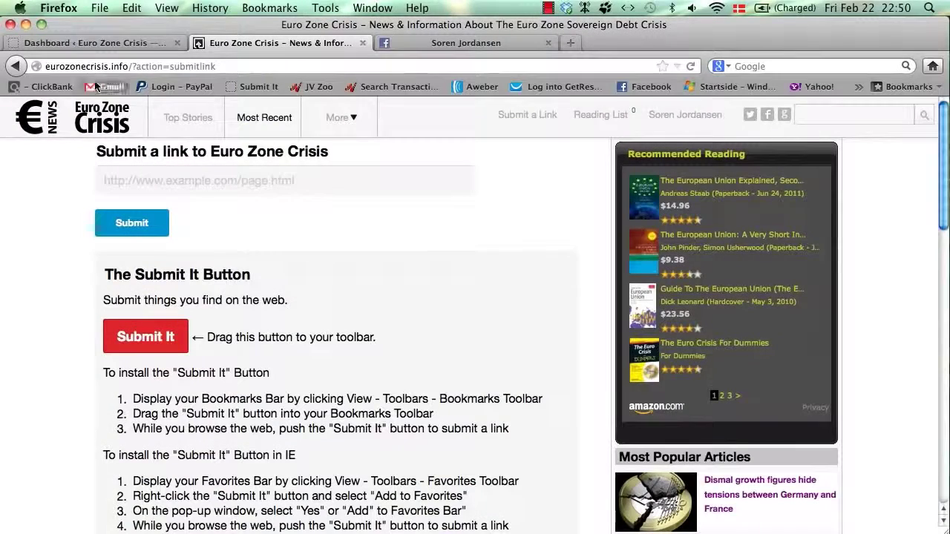
click(88, 128)
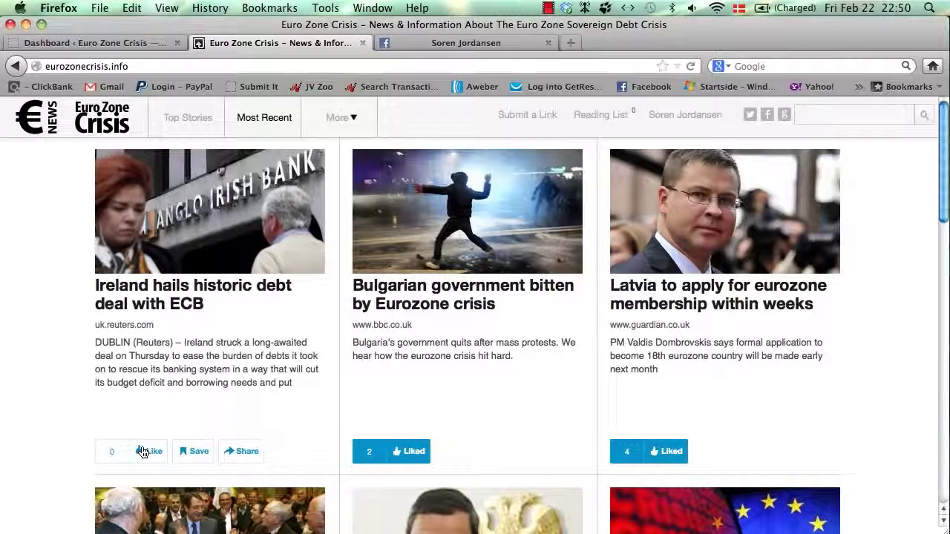
click(143, 455)
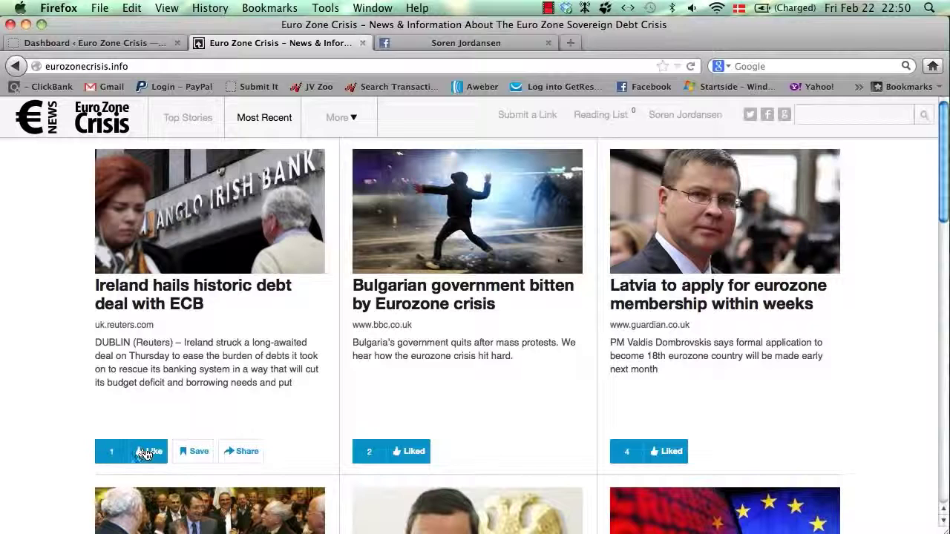
click(197, 453)
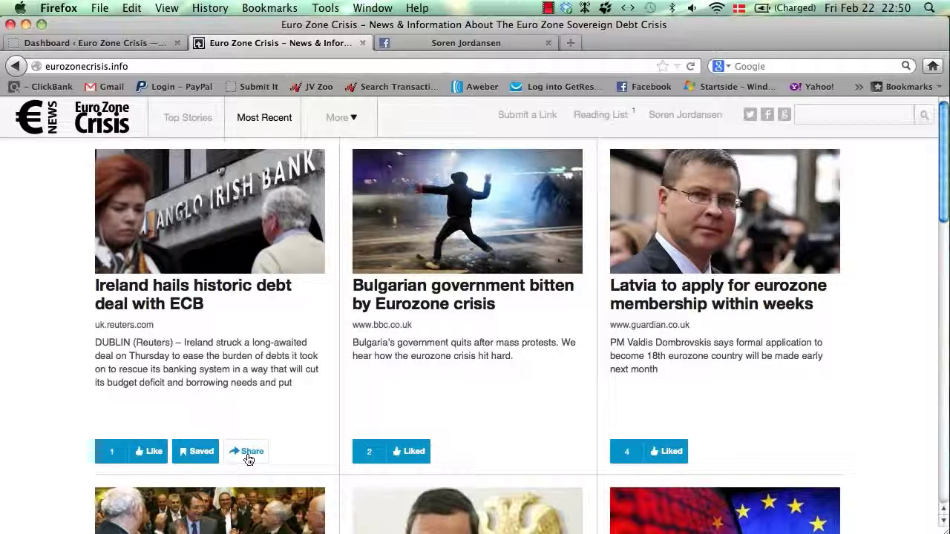
Step: Share "Ireland hails historic debt deal with ECB" as a link on the member's own Facebook timeline
click(248, 457)
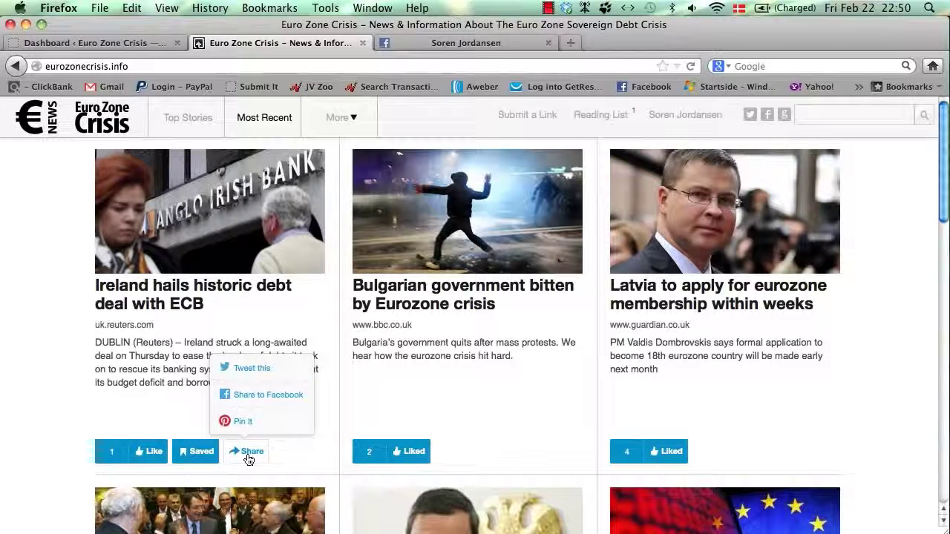
click(261, 402)
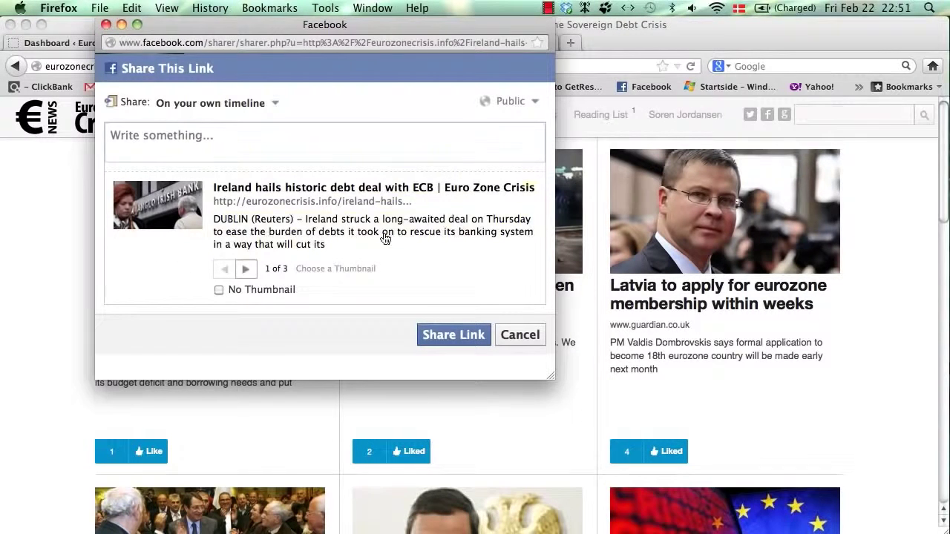
click(450, 338)
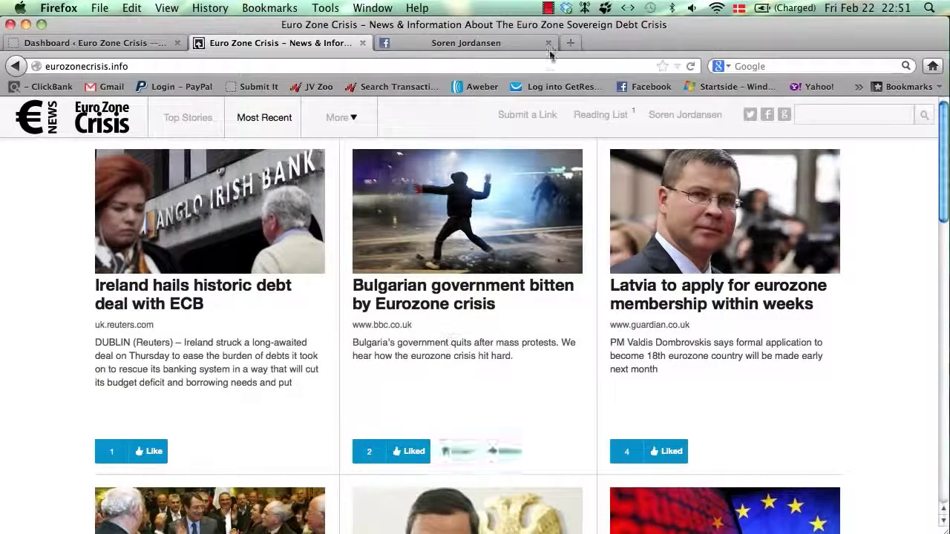
Step: On the member's Facebook profile, find the shared Irish debt deal post, open its link, and close the Facebook page
click(490, 43)
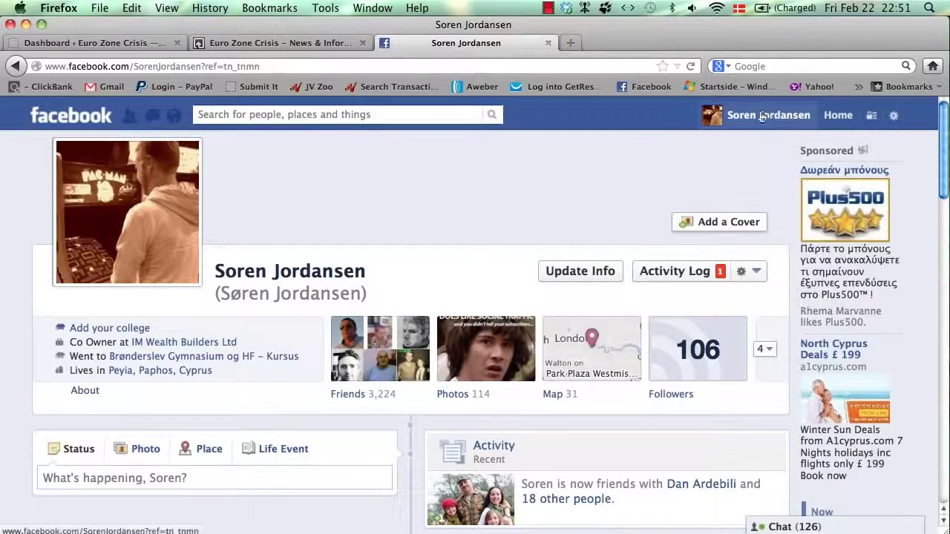
click(587, 87)
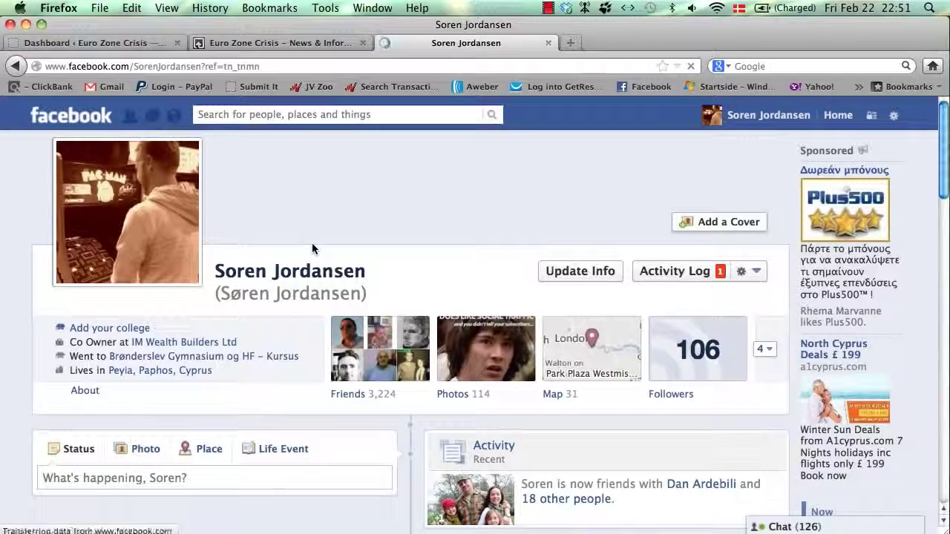
scroll(311, 245, down, 5)
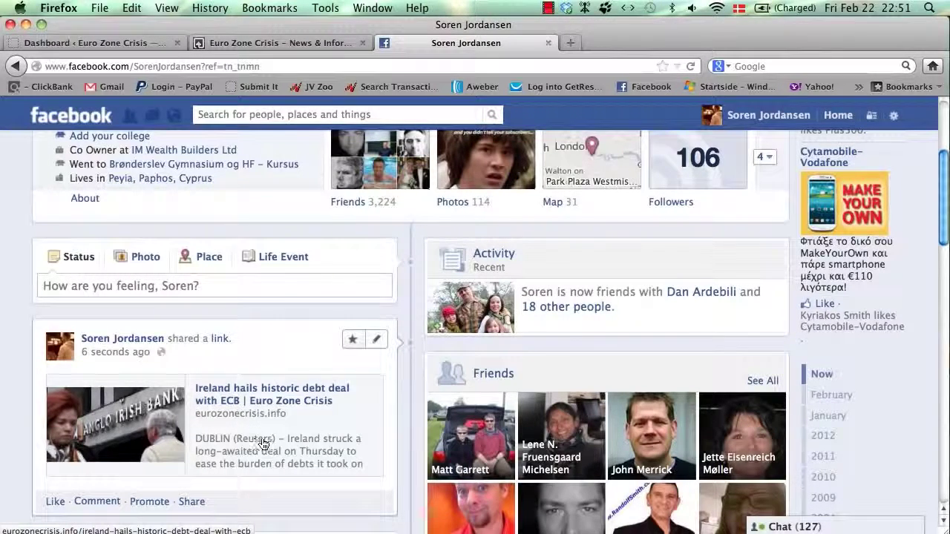
click(258, 402)
click(547, 43)
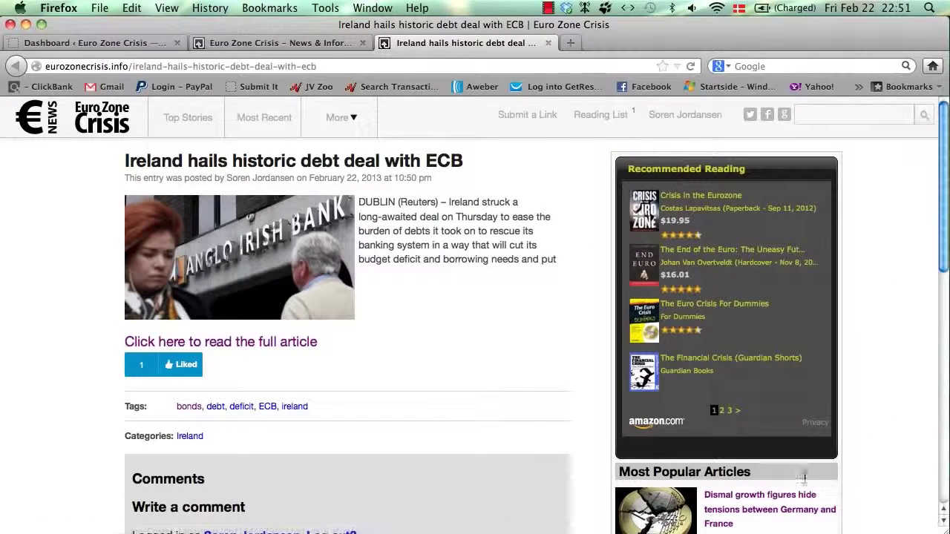
Step: Review the Irish debt deal post's comments and popular articles sections, view the full Reuters article, and close both pages
scroll(780, 389, down, 5)
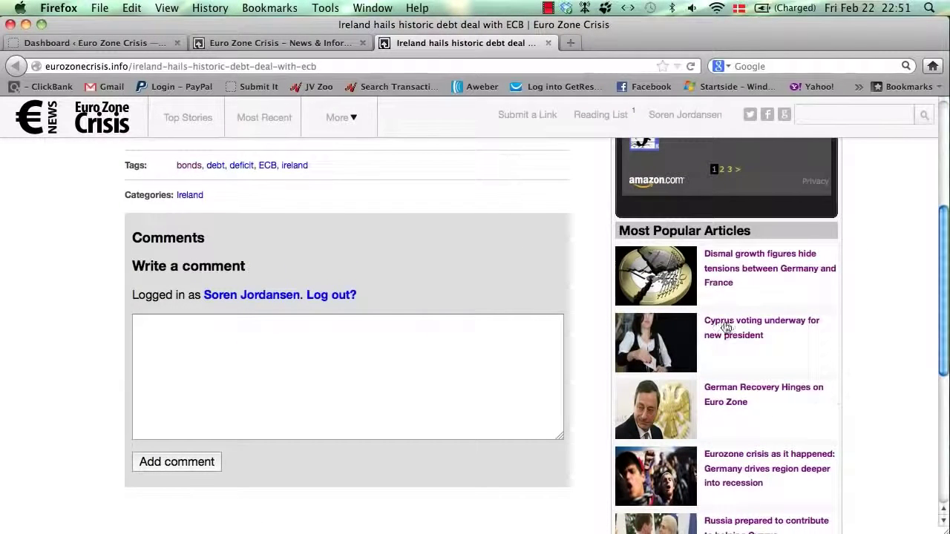
scroll(762, 279, down, 1)
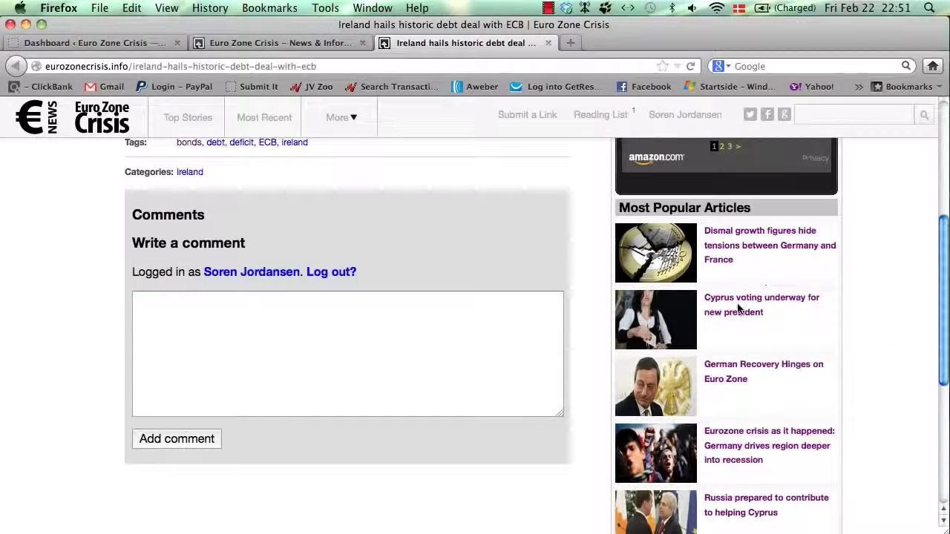
scroll(738, 304, up, 2)
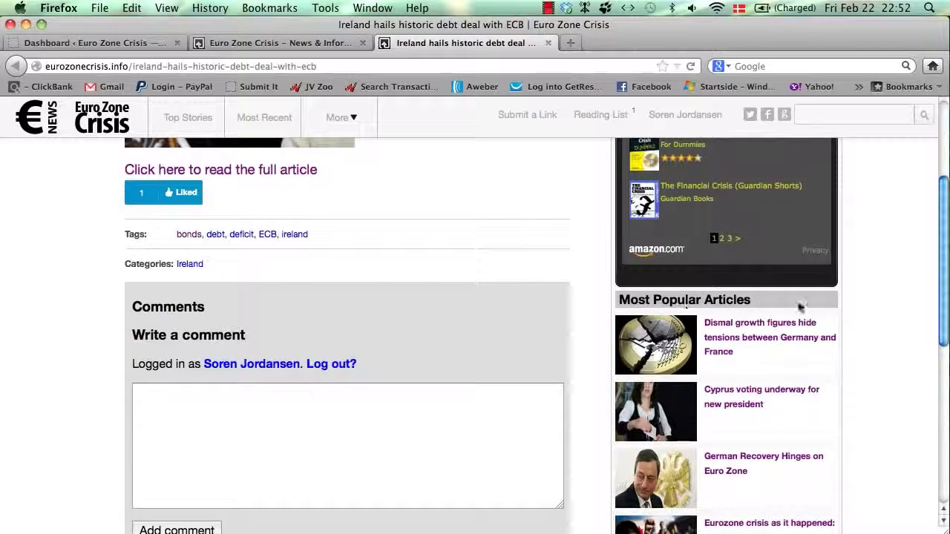
scroll(268, 347, up, 4)
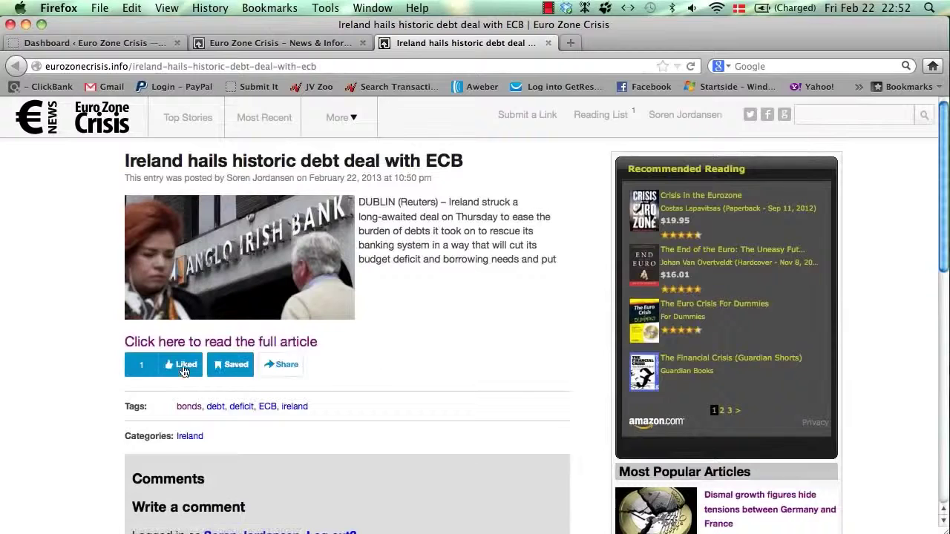
click(267, 346)
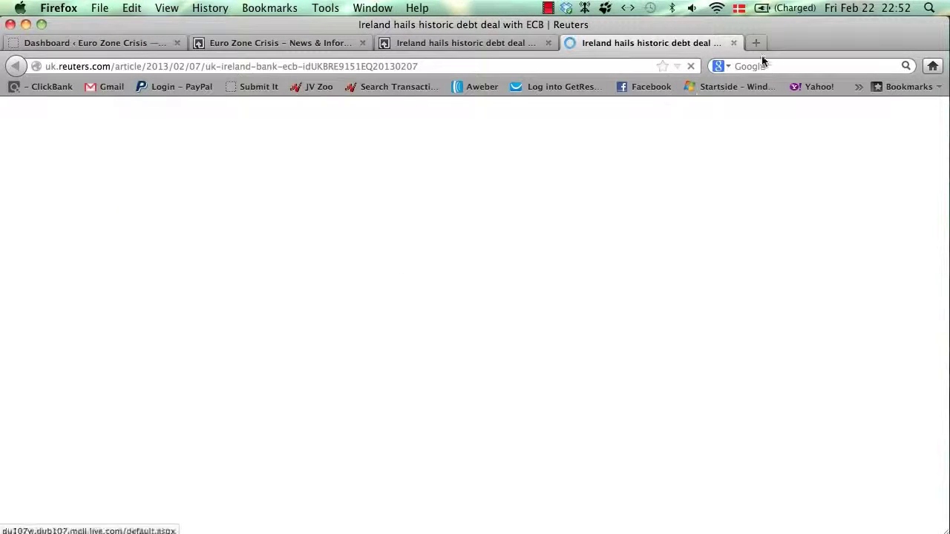
click(733, 42)
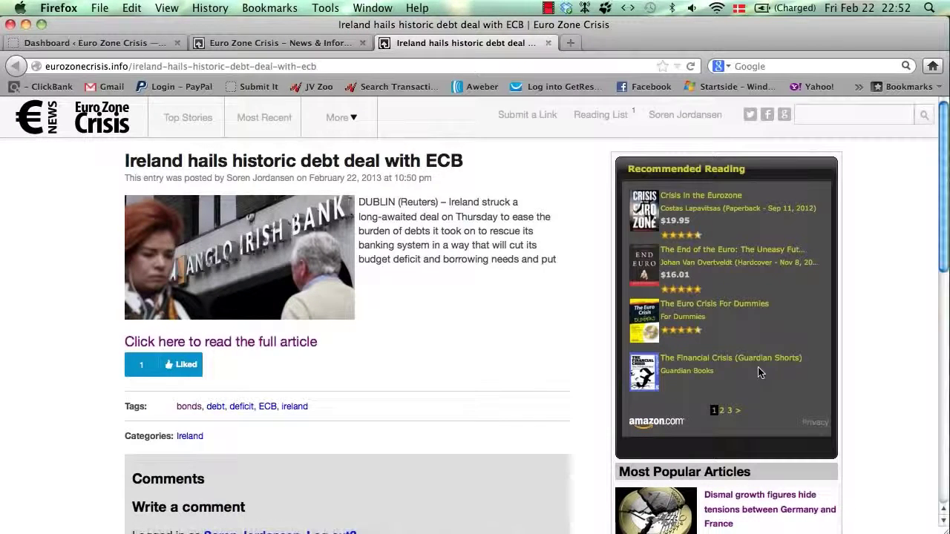
click(548, 43)
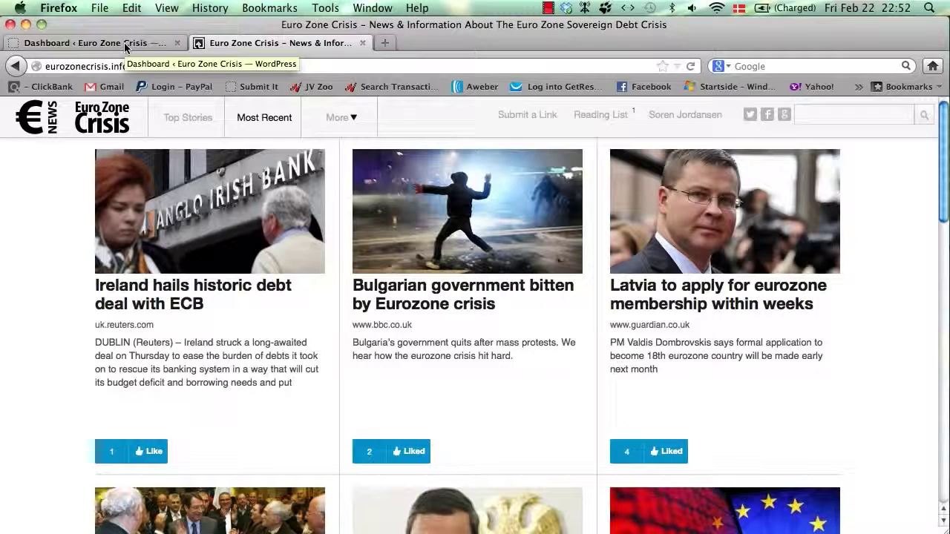
Step: Sign out of the member account and sign back in to the site as admin with the saved account password
mouse_move(705, 122)
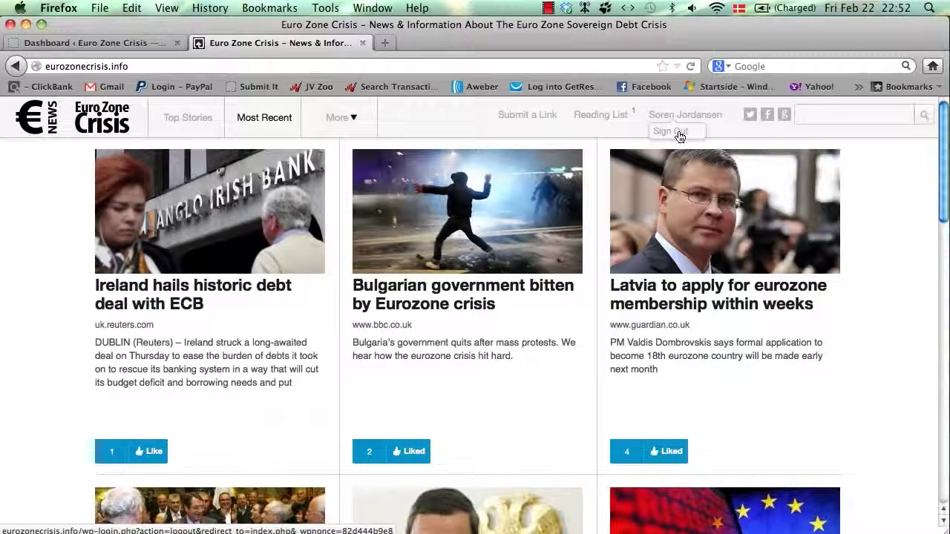
click(676, 132)
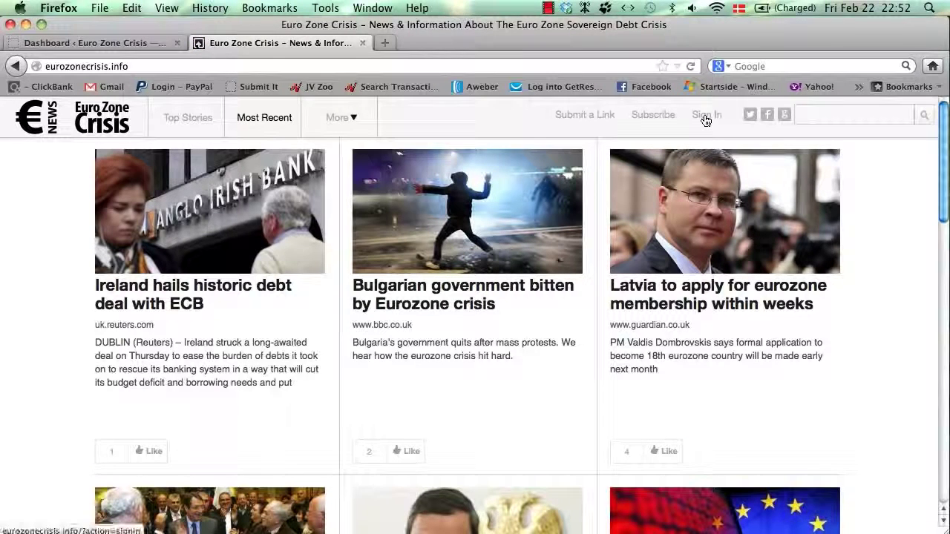
click(707, 117)
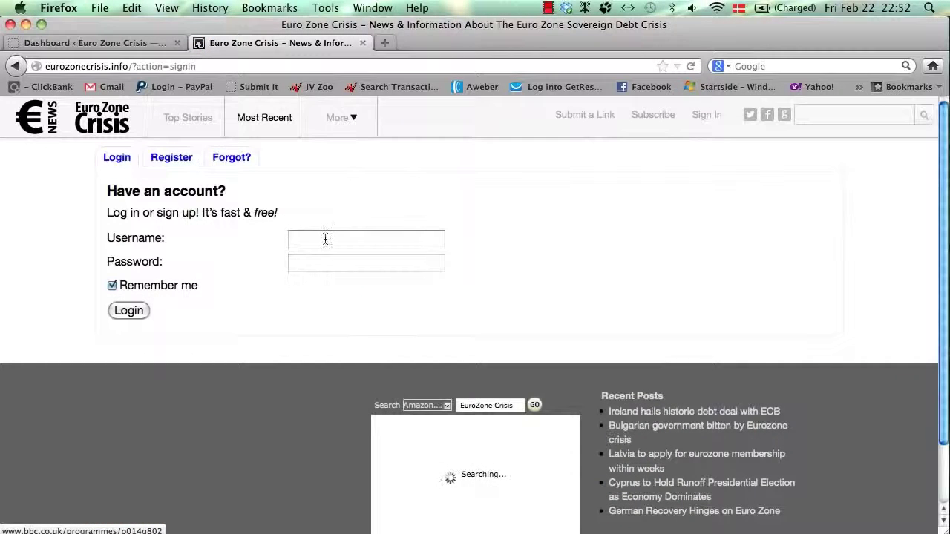
click(325, 239)
text(a)
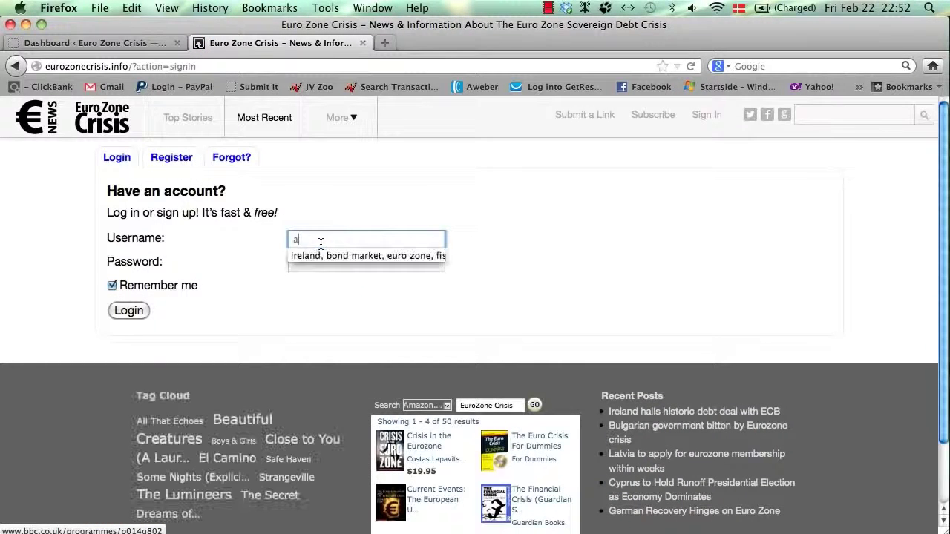
click(304, 256)
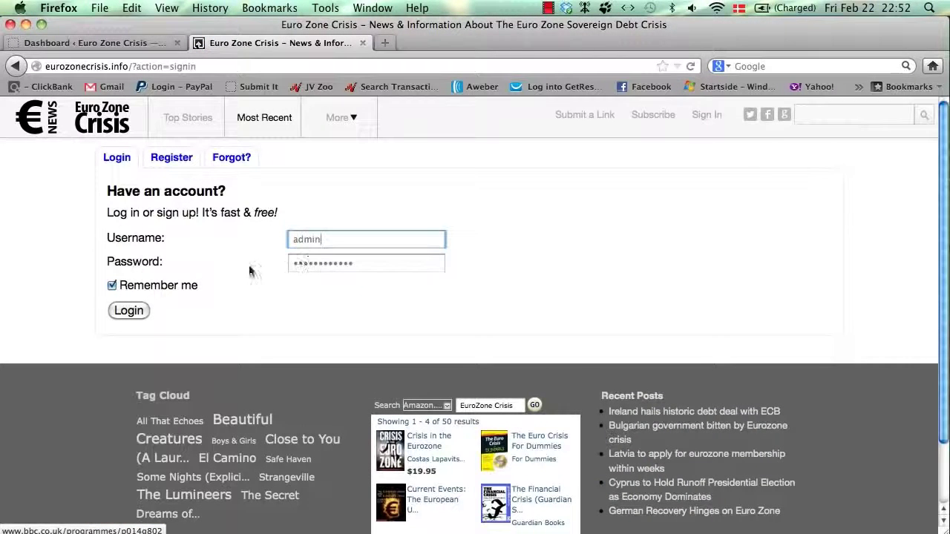
click(135, 311)
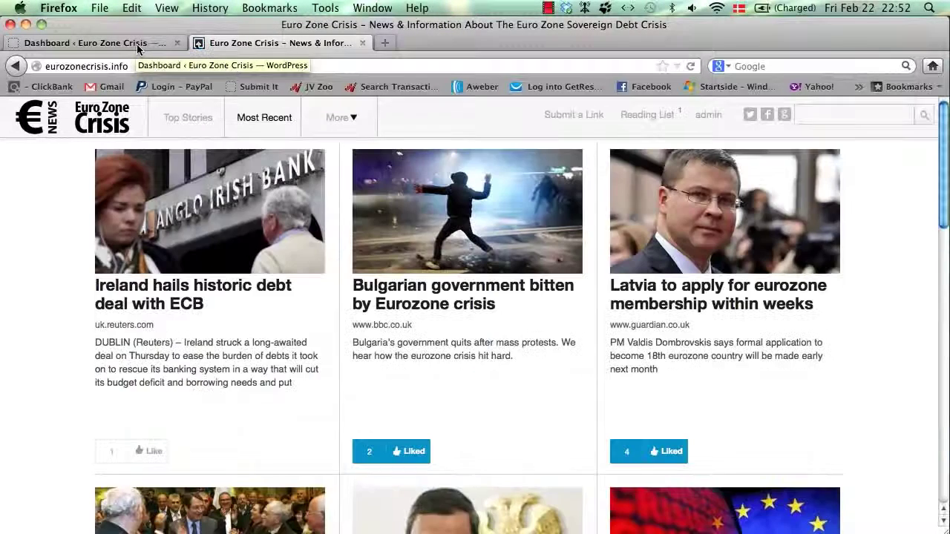
Step: Switch to the site's WordPress dashboard and open the Export Leads page for users
click(137, 44)
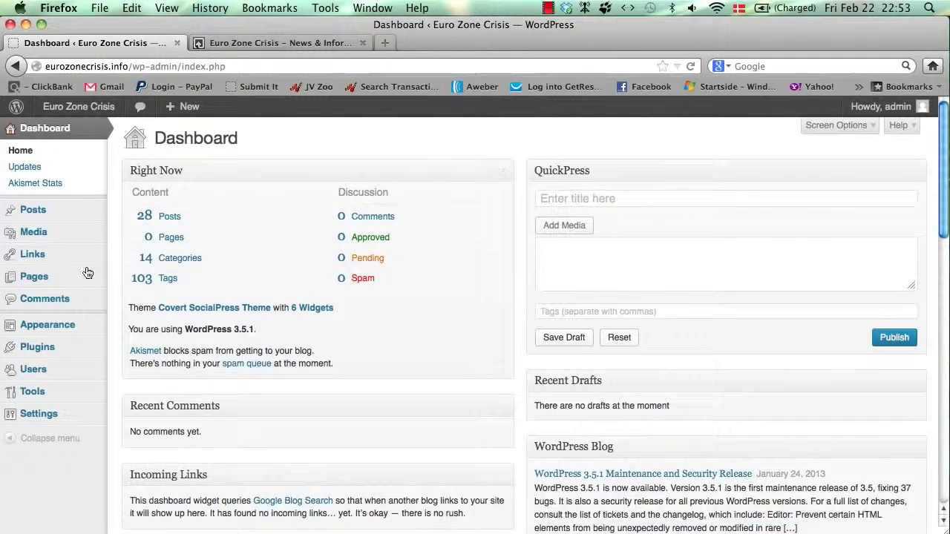
scroll(86, 274, down, 1)
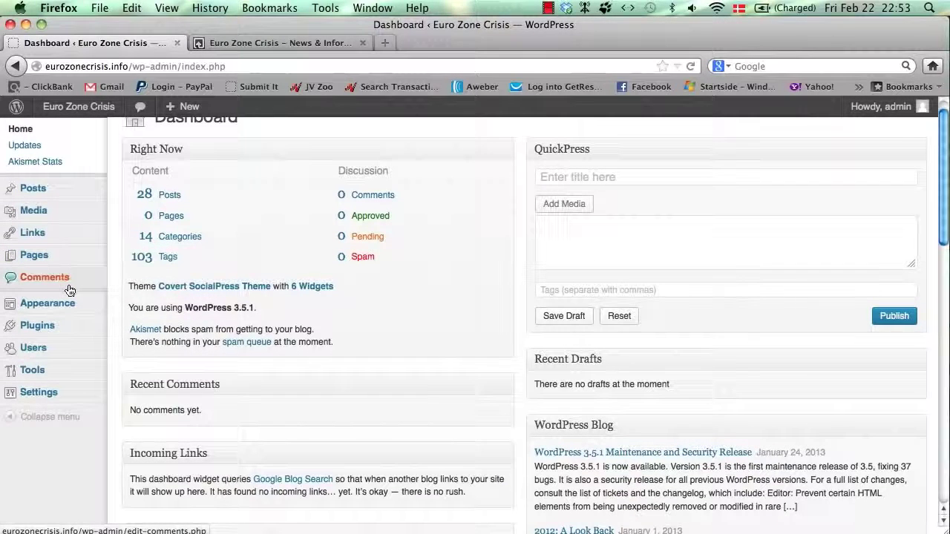
scroll(74, 301, up, 1)
mouse_move(63, 373)
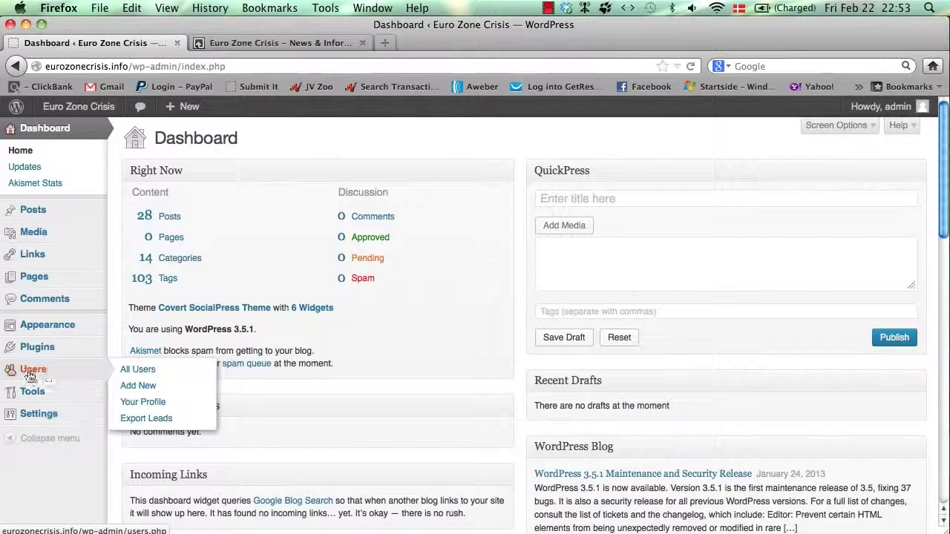
click(151, 426)
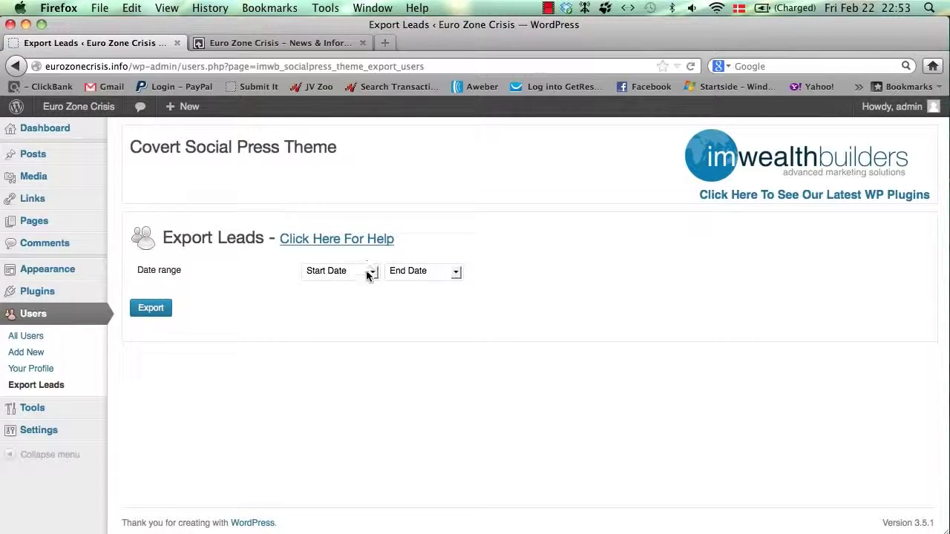
Step: Set the lead export's start and end dates to February 2013, export the leads, and cancel saving the CSV file
click(371, 271)
click(350, 297)
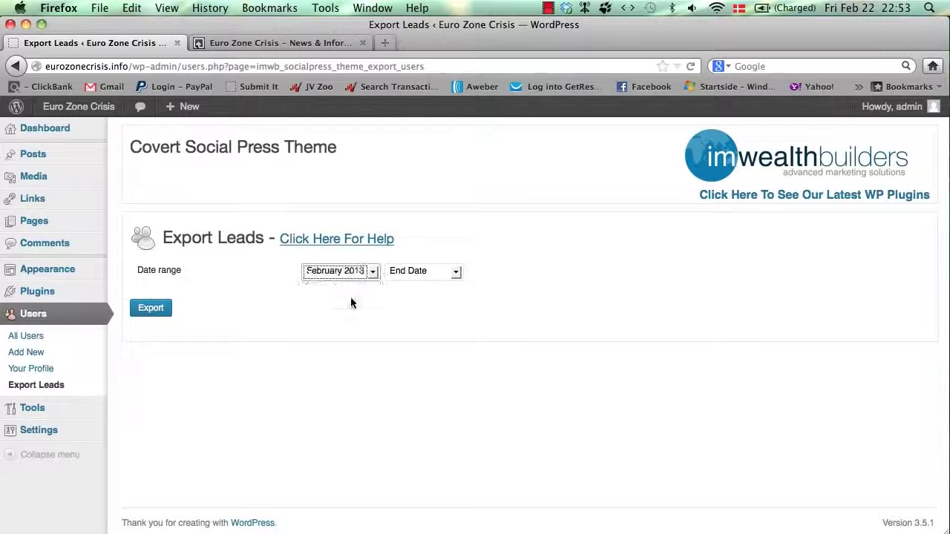
click(403, 274)
click(404, 297)
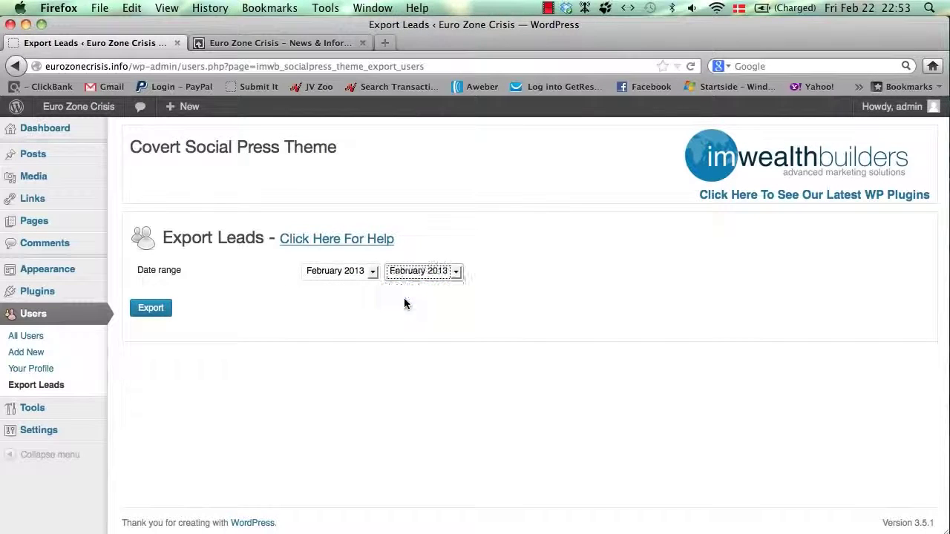
click(165, 313)
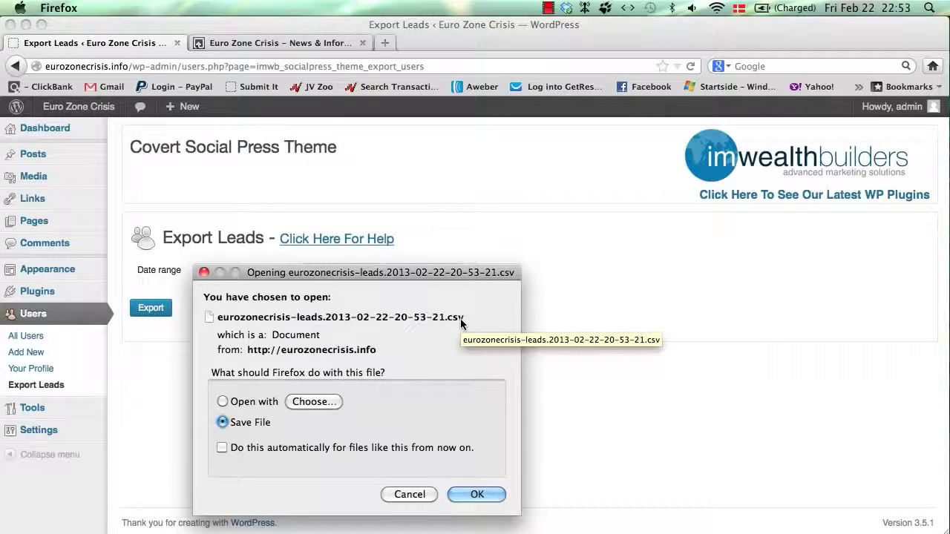
click(409, 494)
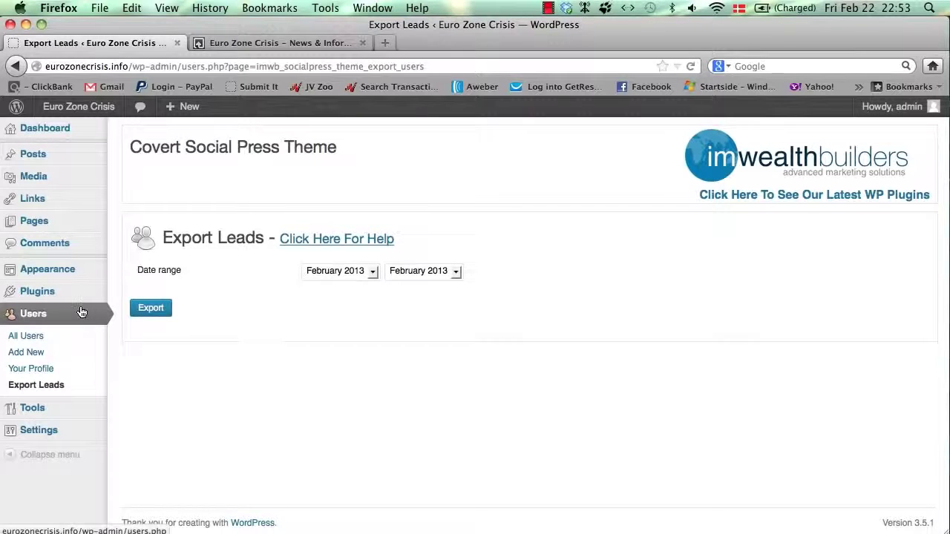
Step: Open the Widgets page, examine the Single Post Sidebar and footer widget areas, and briefly check the site's front page
mouse_move(54, 259)
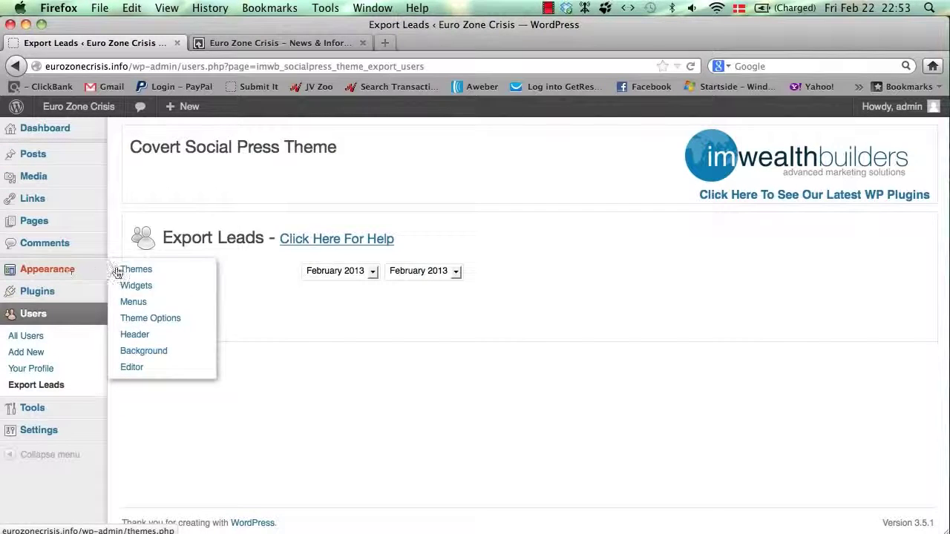
click(152, 287)
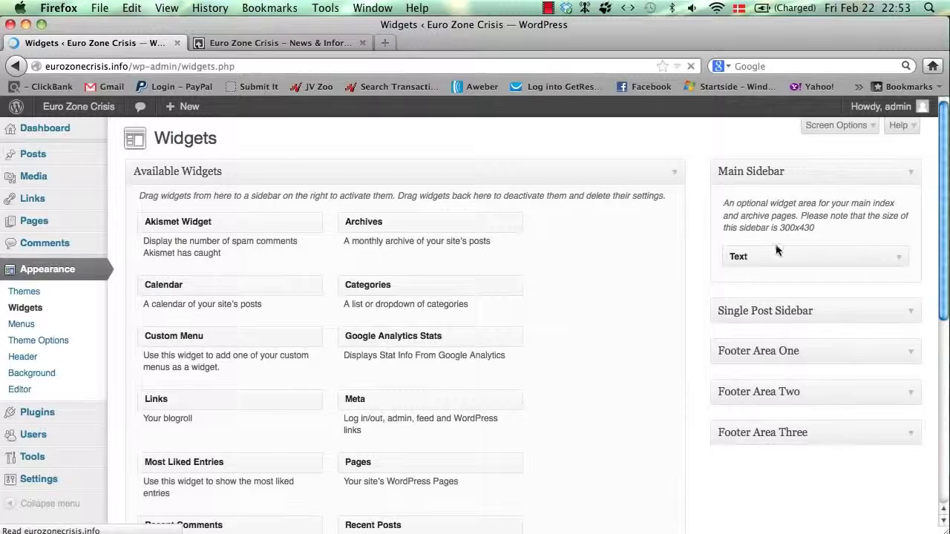
click(884, 313)
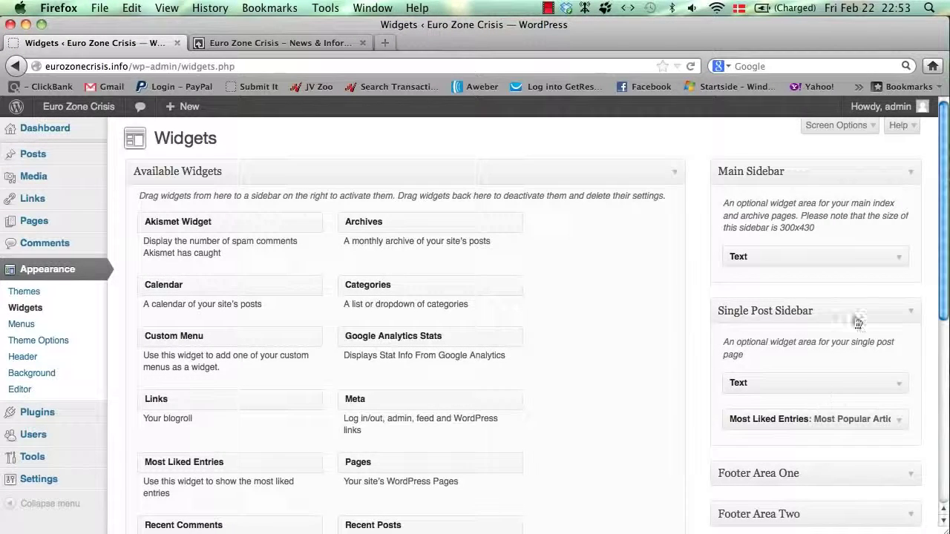
click(859, 316)
scroll(831, 334, down, 1)
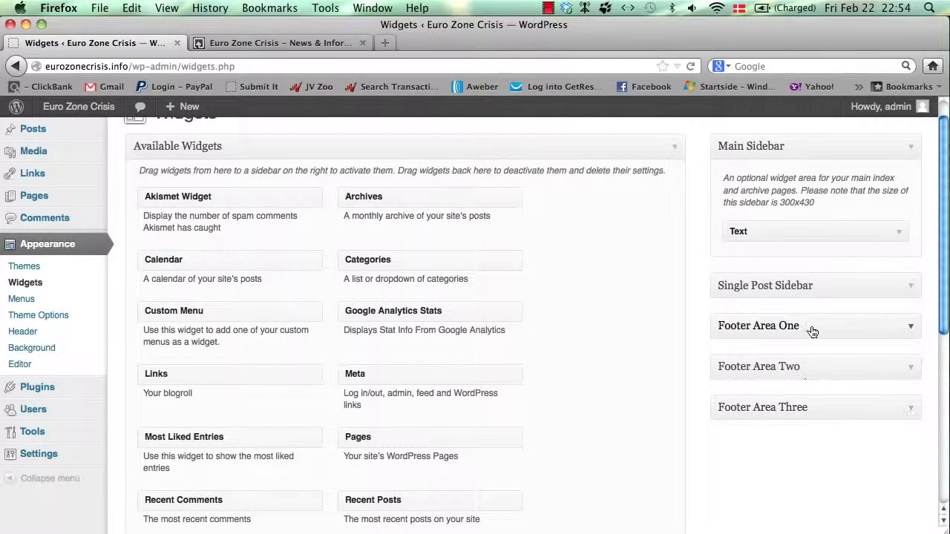
scroll(809, 331, up, 1)
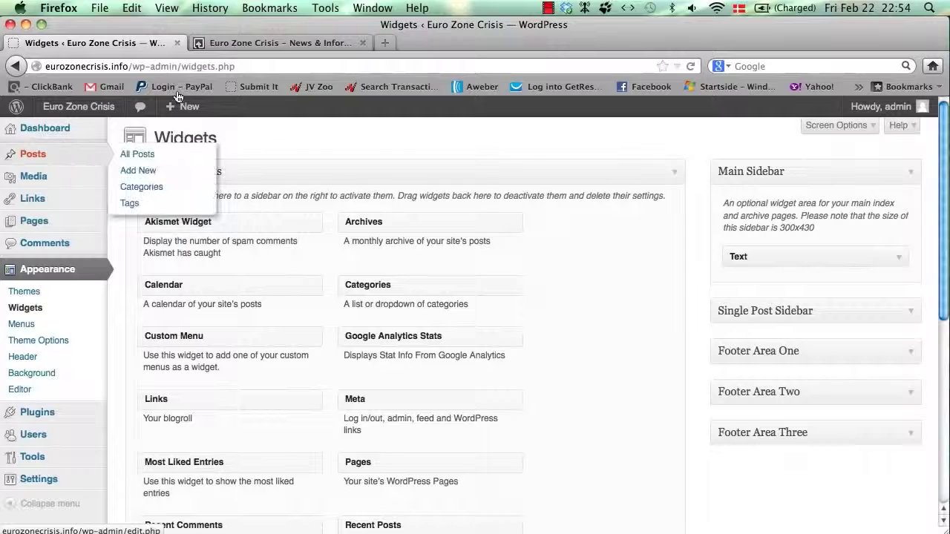
click(280, 45)
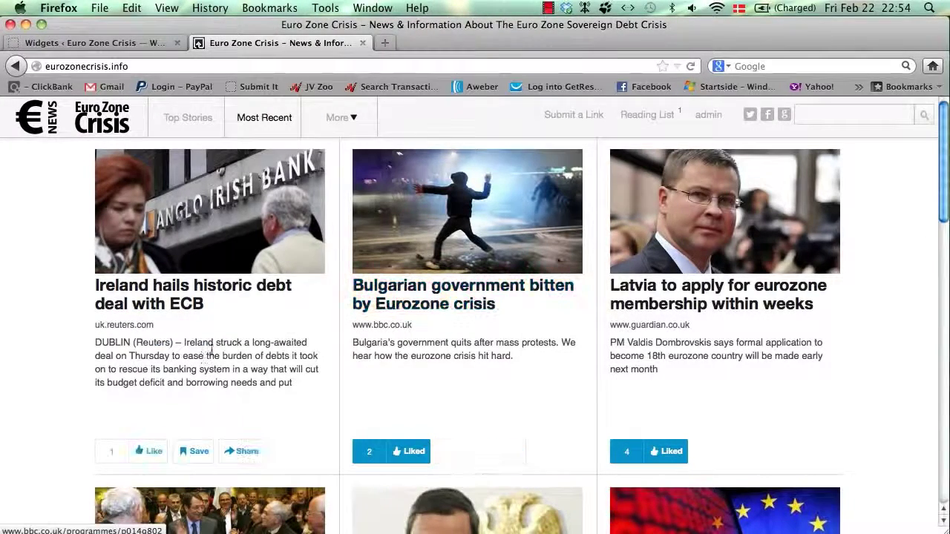
click(93, 43)
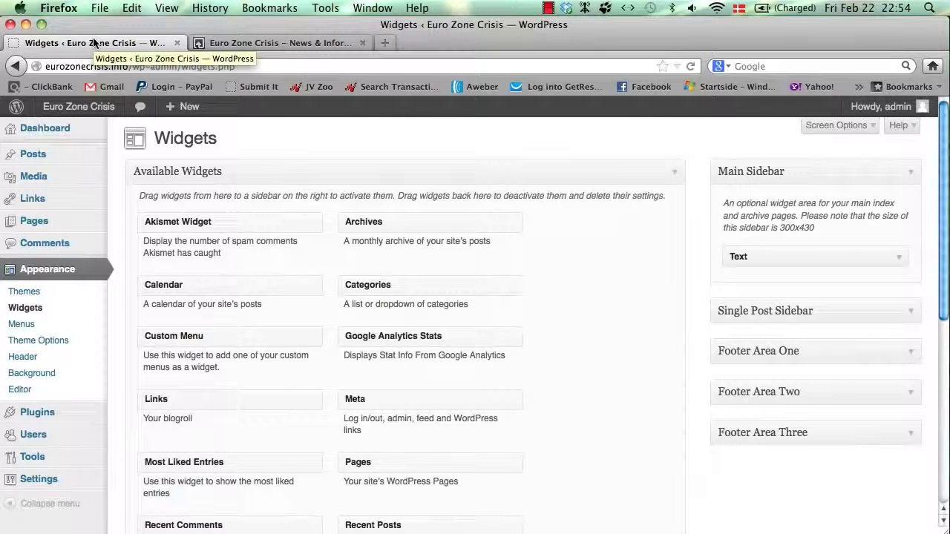
Step: Open the Add New Post page, check the site's front page for how posts appear, and return to the new post editor
mouse_move(54, 157)
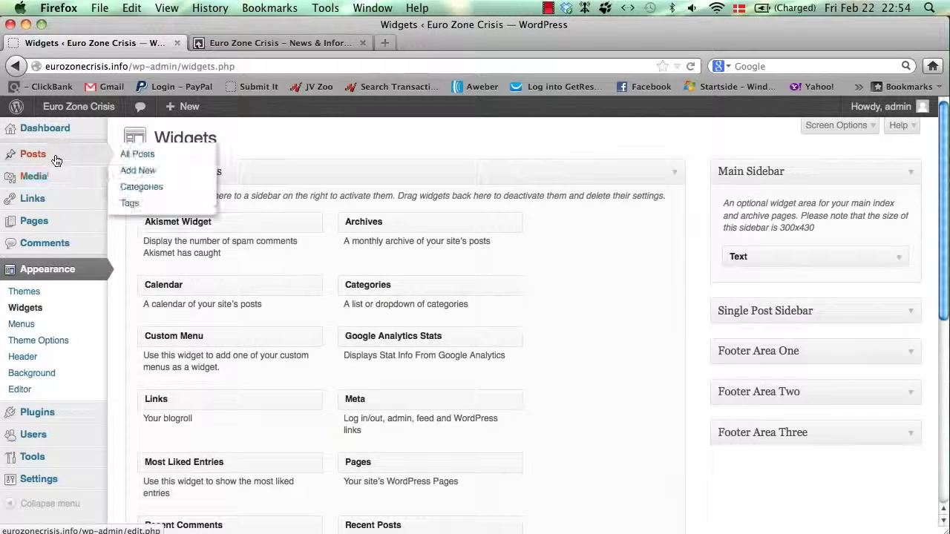
click(132, 170)
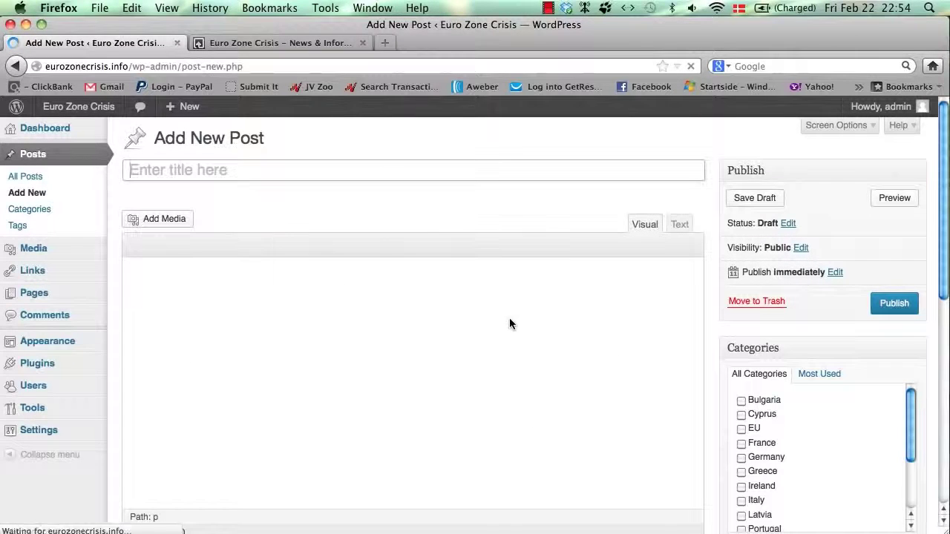
click(249, 43)
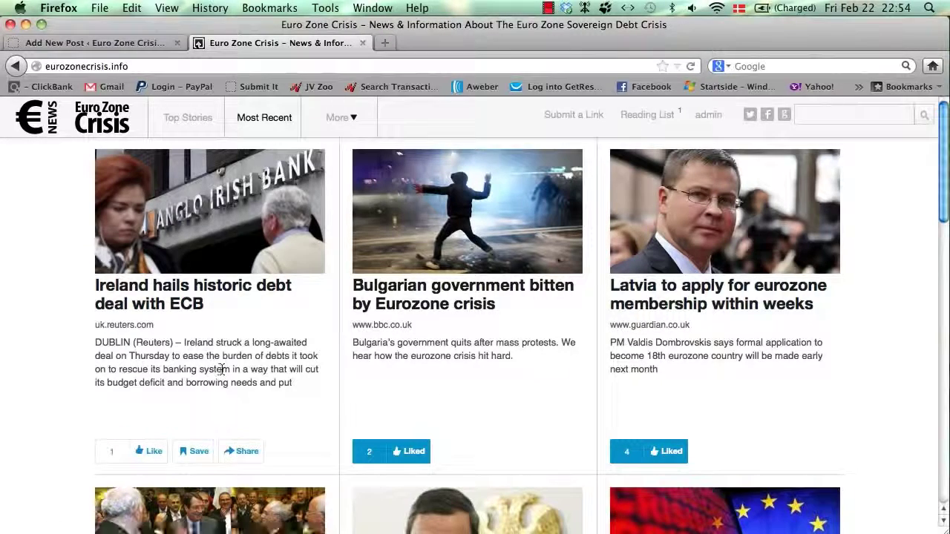
click(82, 45)
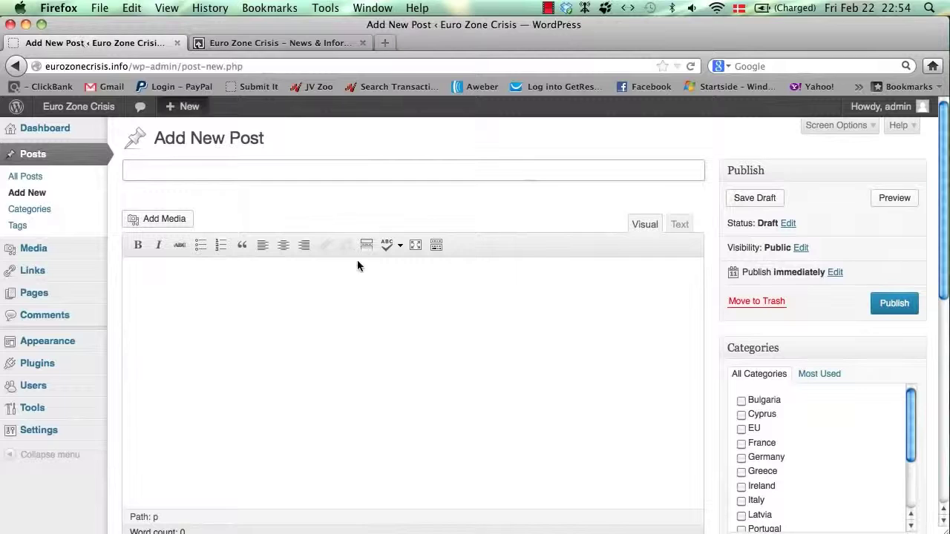
Step: Open the Theme Options page, skim the Covert Social Press Theme Users Guide from its help link, and close the guide
mouse_move(65, 342)
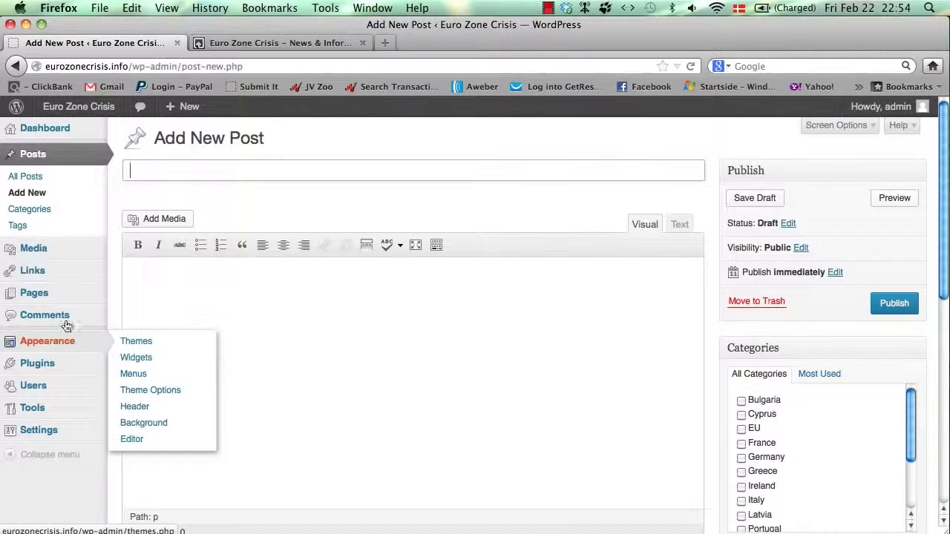
click(159, 397)
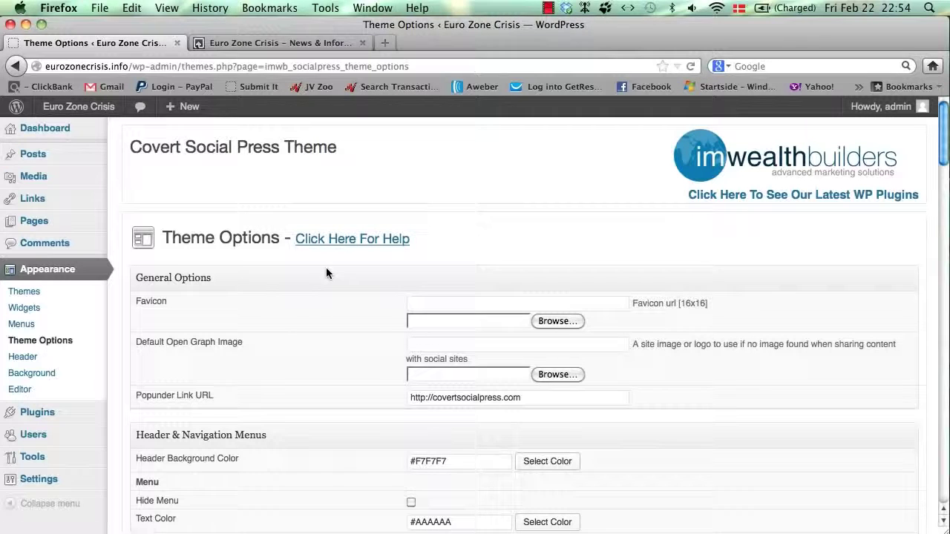
scroll(330, 260, down, 1)
click(341, 232)
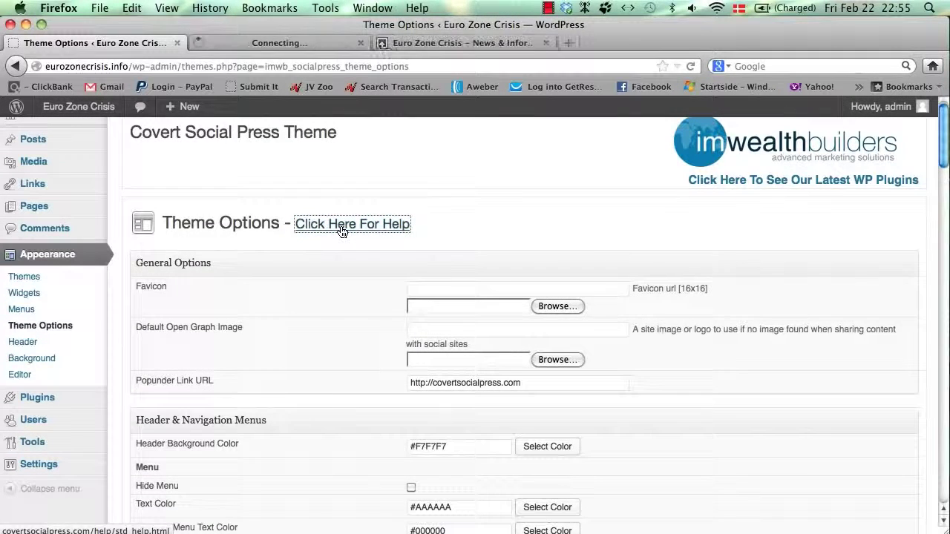
click(282, 43)
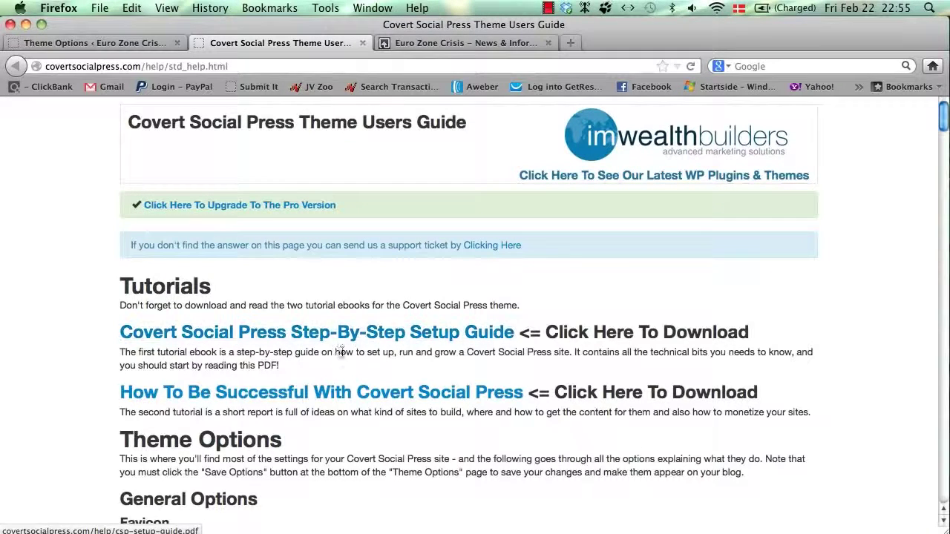
scroll(364, 338, down, 1)
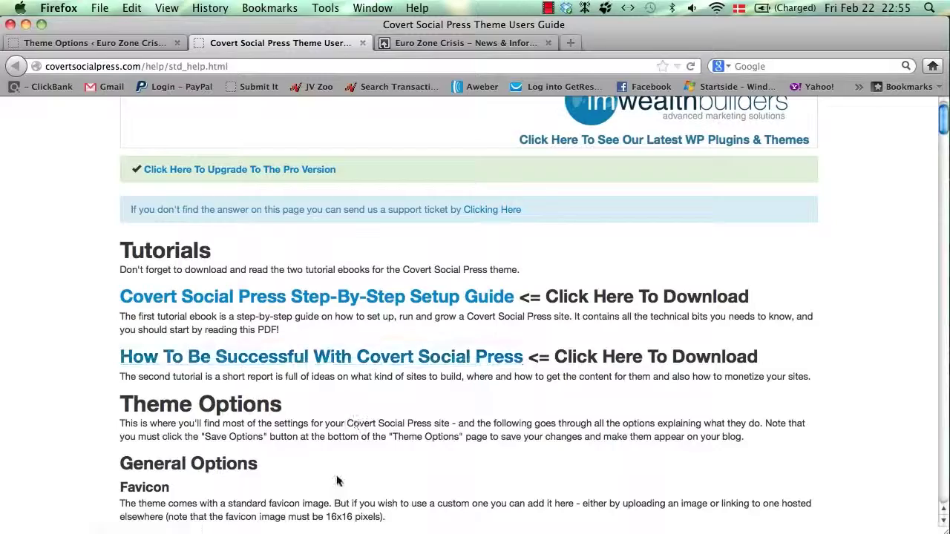
scroll(338, 474, down, 9)
scroll(338, 481, down, 7)
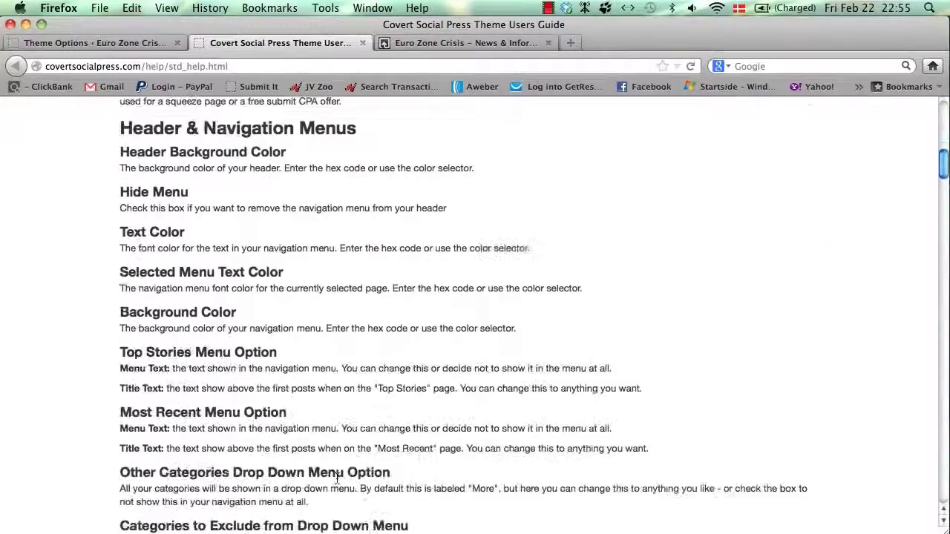
scroll(337, 480, up, 16)
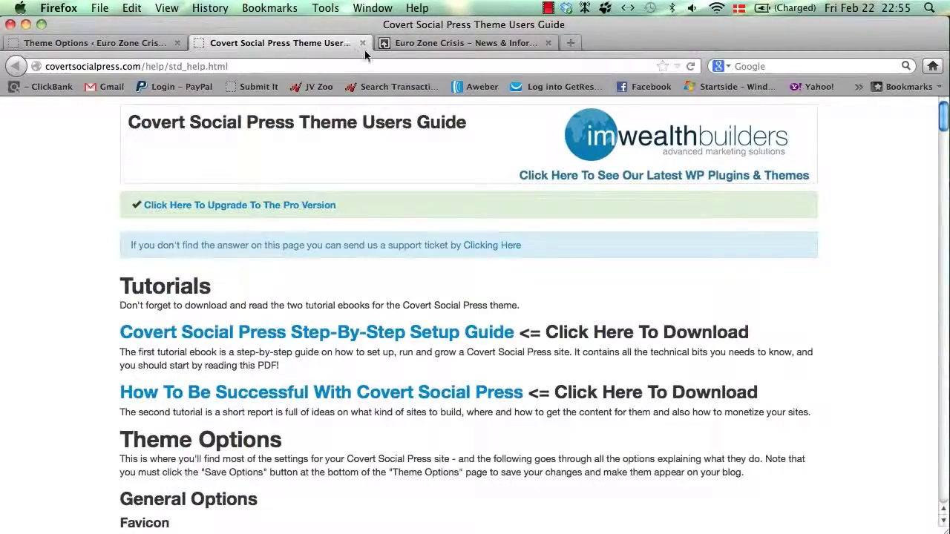
click(364, 43)
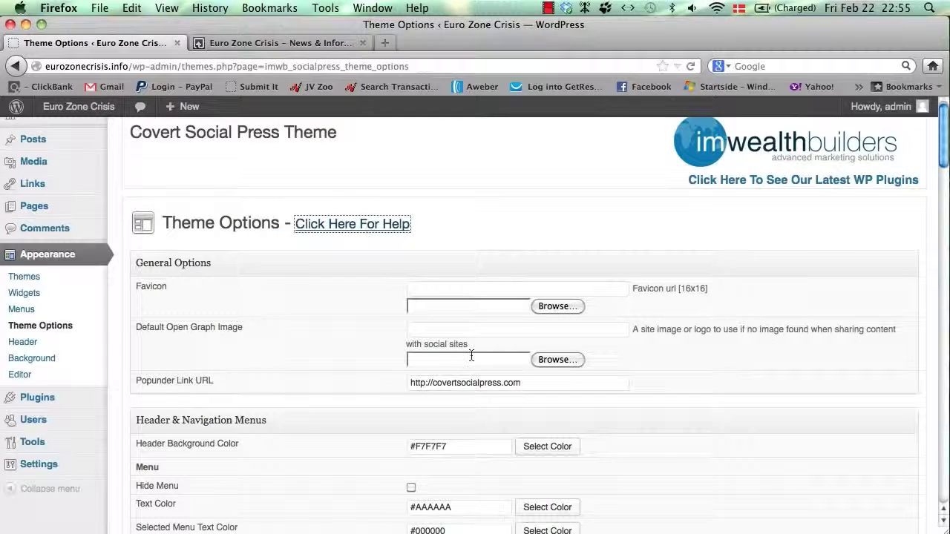
Step: Examine the General Options and the Header Background Color picker, closing the picker without choosing a color
scroll(392, 373, down, 3)
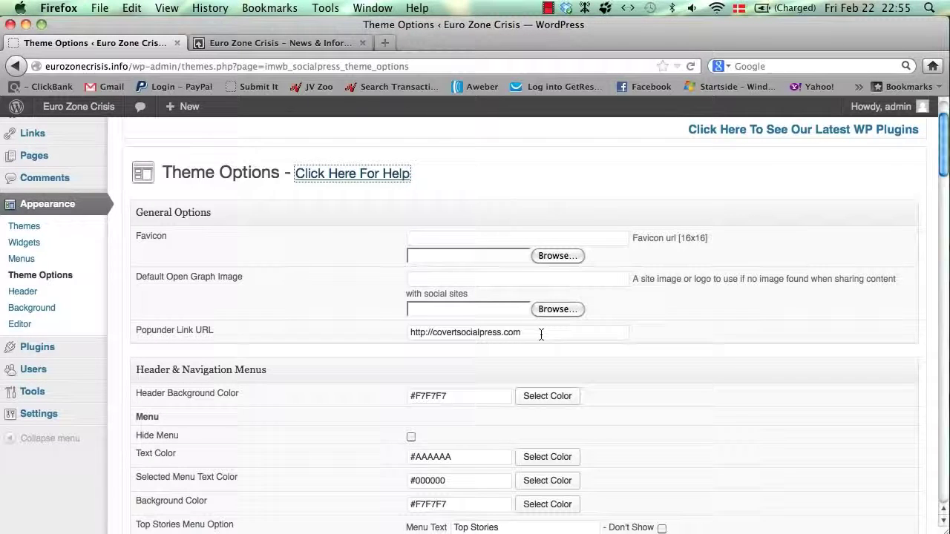
scroll(367, 407, down, 5)
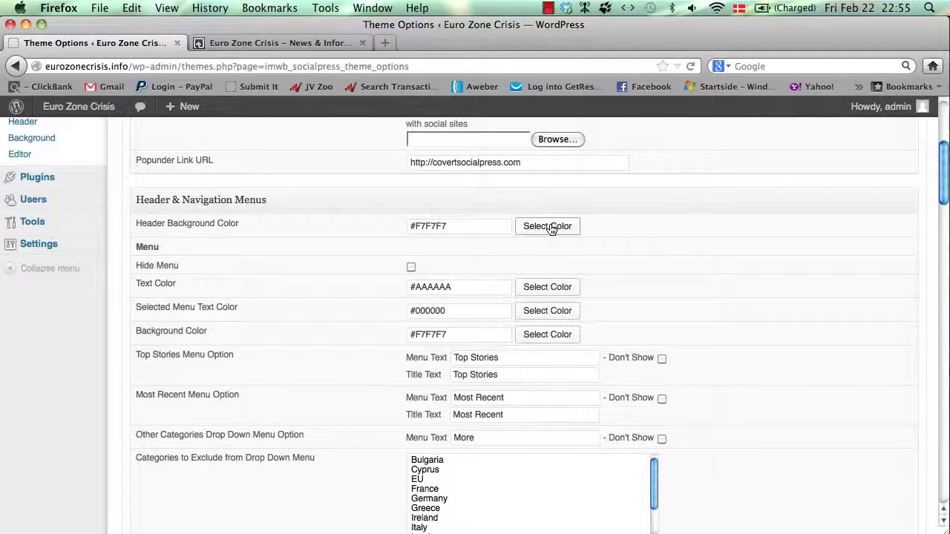
click(549, 226)
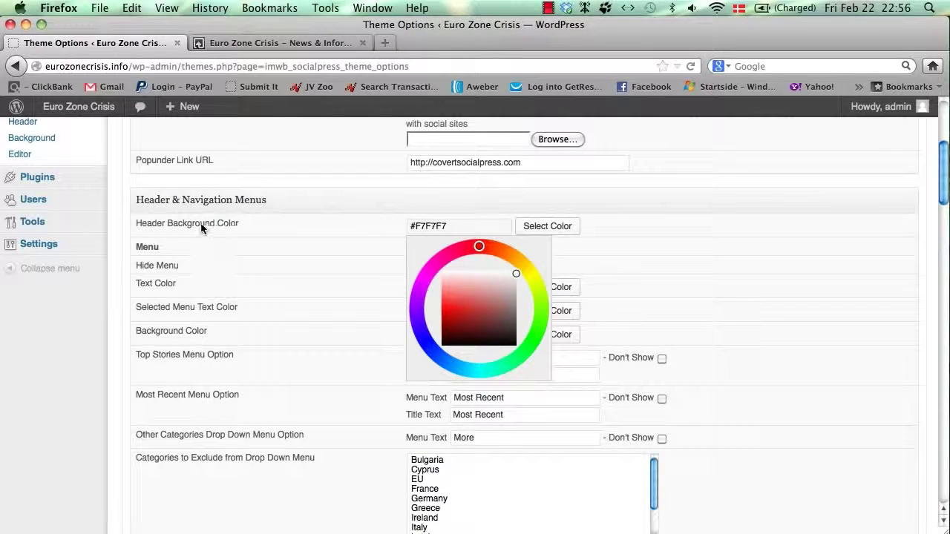
click(641, 282)
Step: Review the menu, sidebar, home page, posts and pages, and footer options, and the Submit It button text under Membership Options
scroll(640, 282, down, 3)
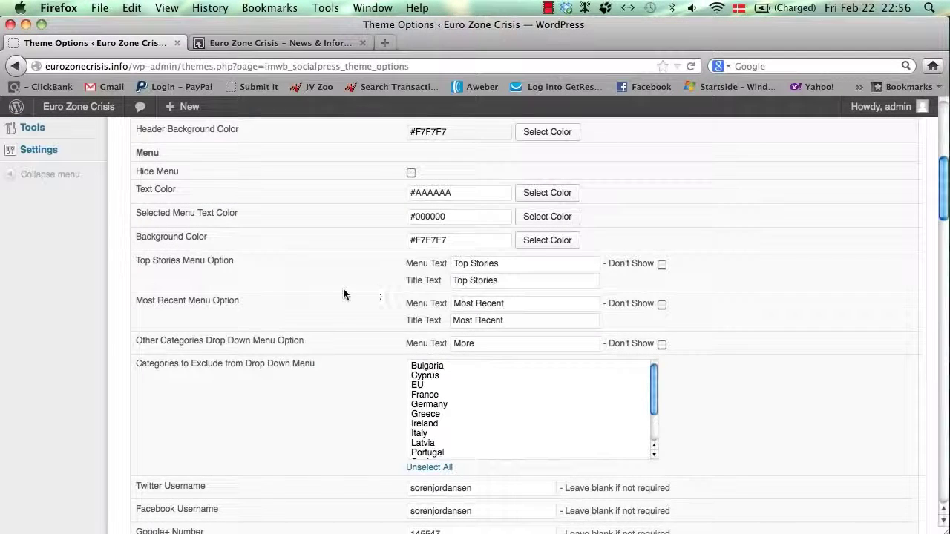
scroll(342, 294, down, 10)
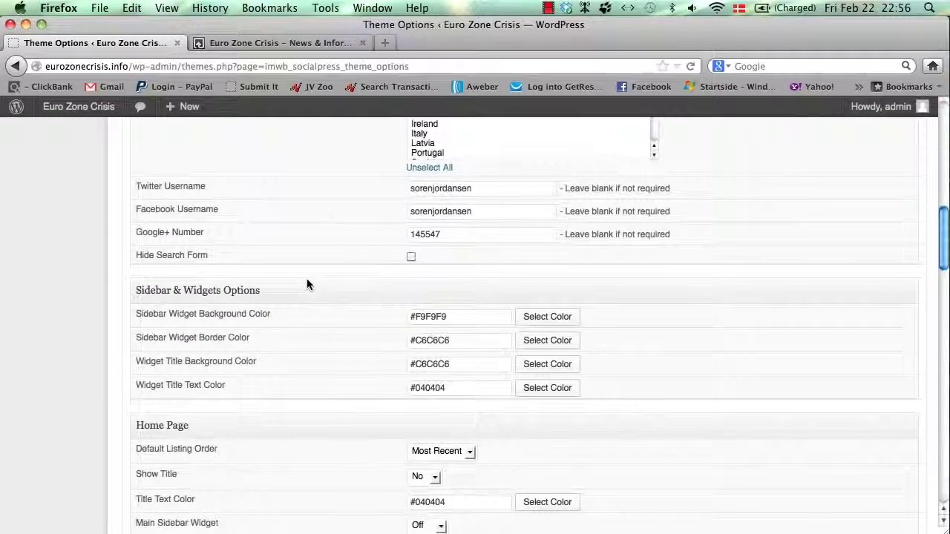
scroll(306, 284, down, 15)
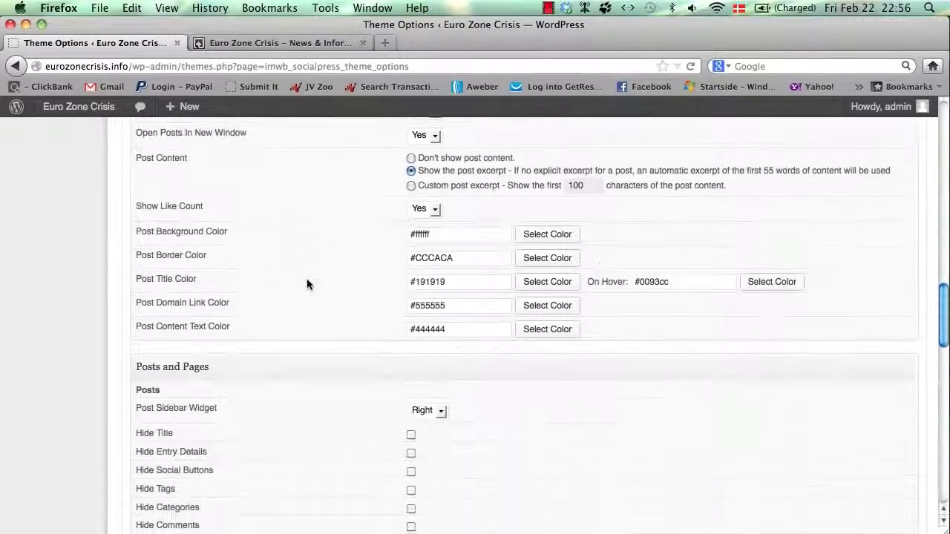
scroll(307, 284, down, 6)
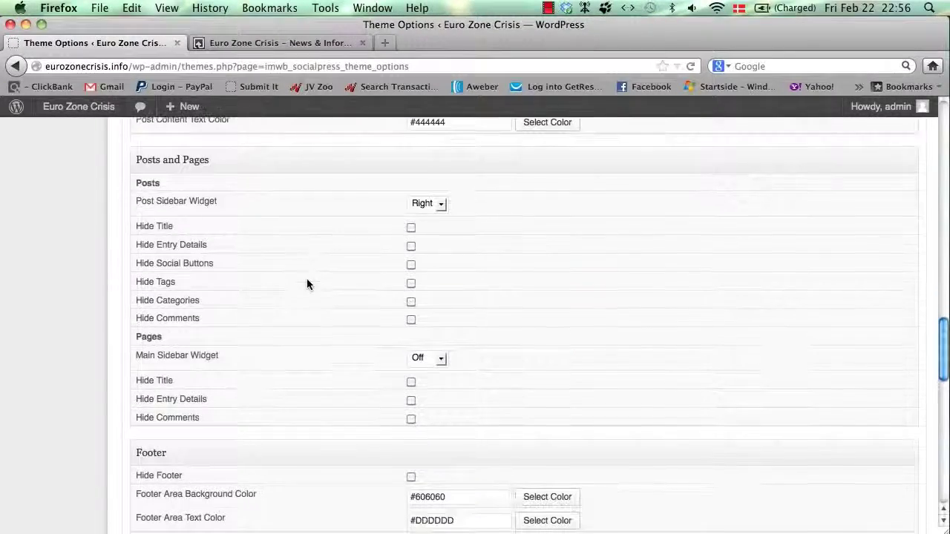
scroll(307, 284, down, 9)
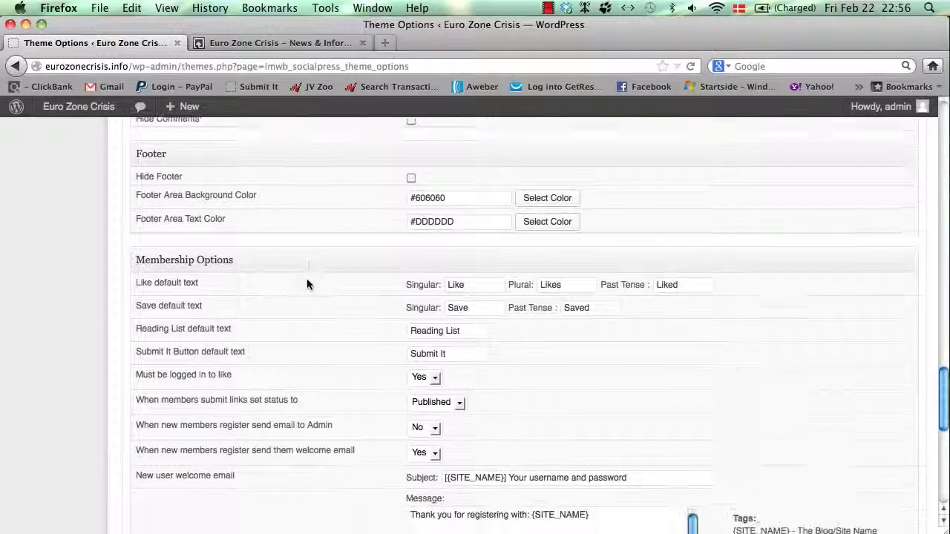
scroll(307, 284, down, 3)
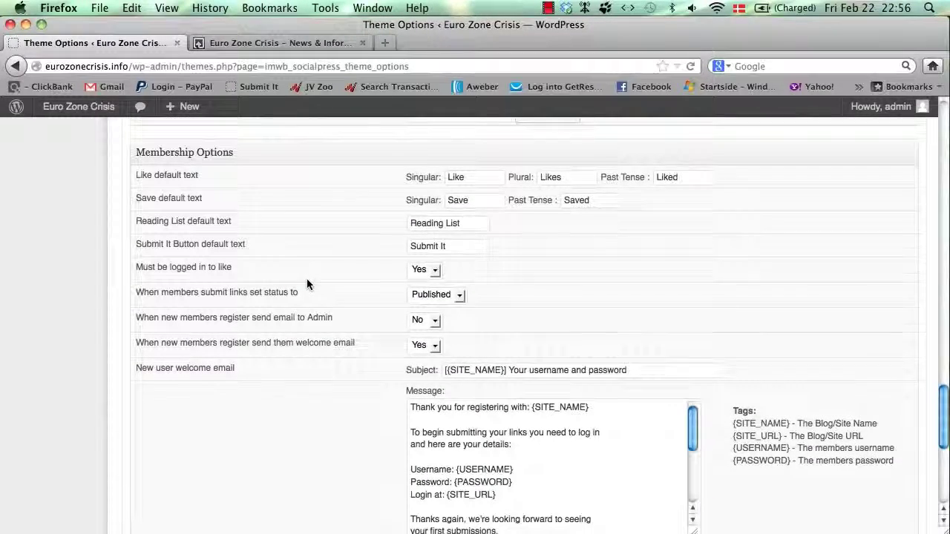
scroll(306, 280, down, 1)
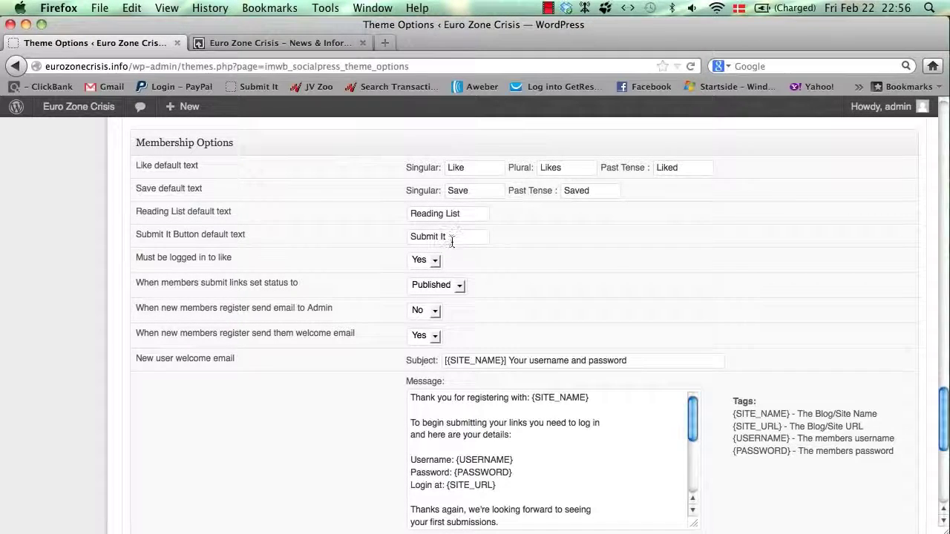
drag(449, 238, 365, 233)
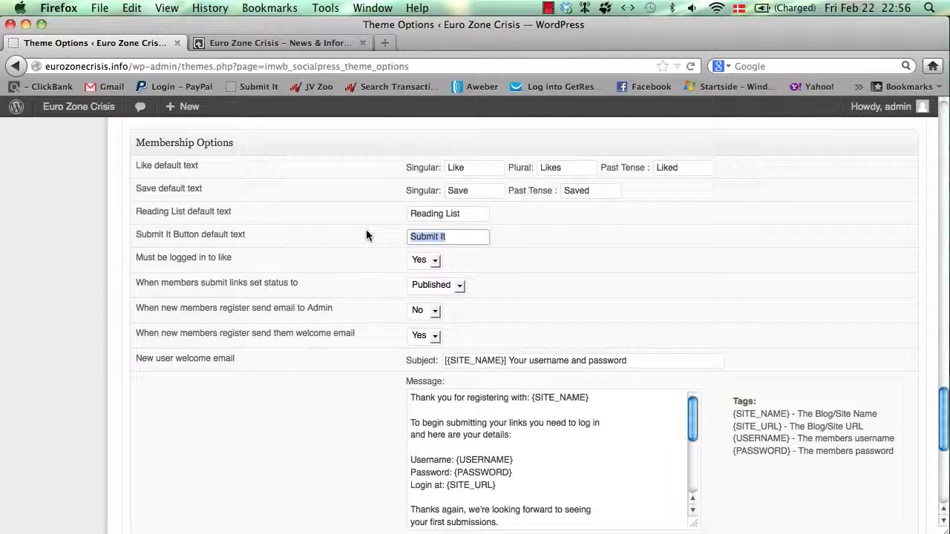
click(366, 235)
scroll(366, 234, down, 3)
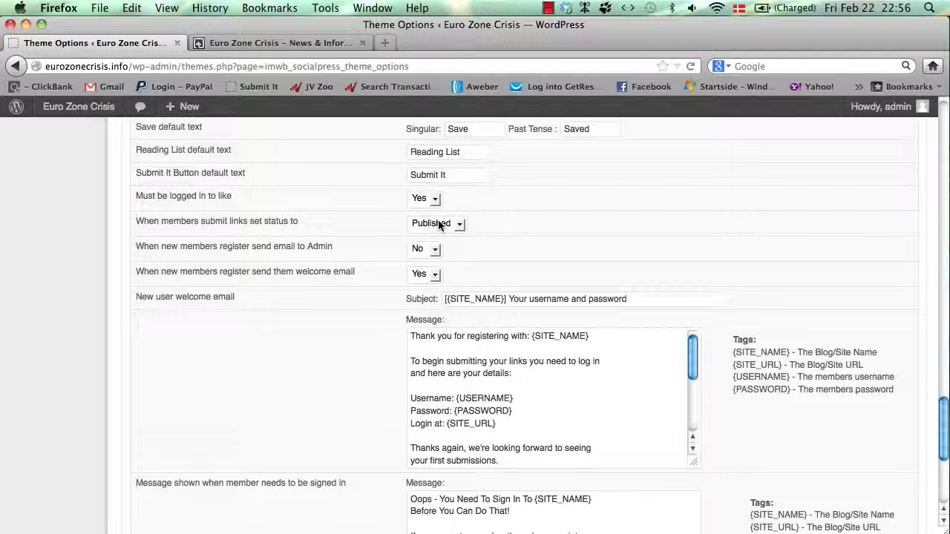
Step: Switch the status for links submitted by members to Draft and back to Published
click(438, 225)
click(428, 236)
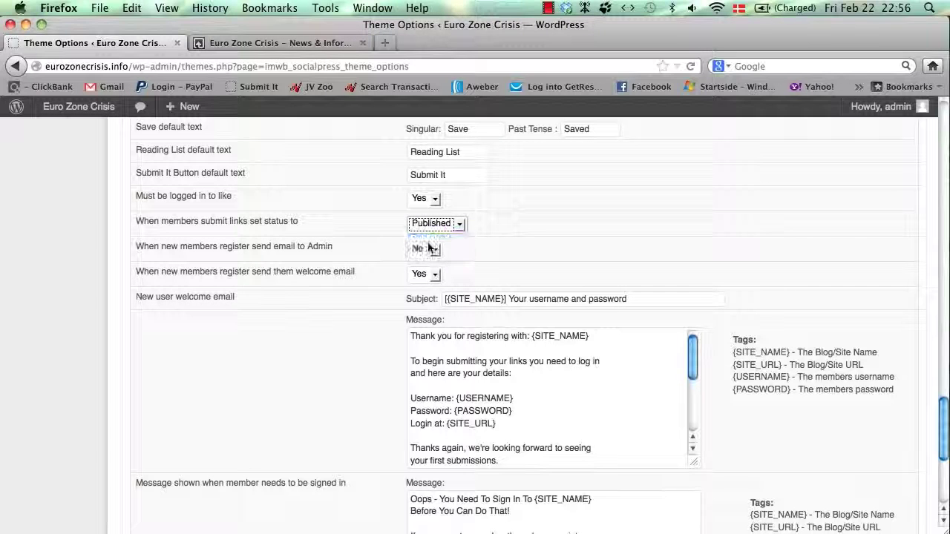
click(430, 226)
click(425, 250)
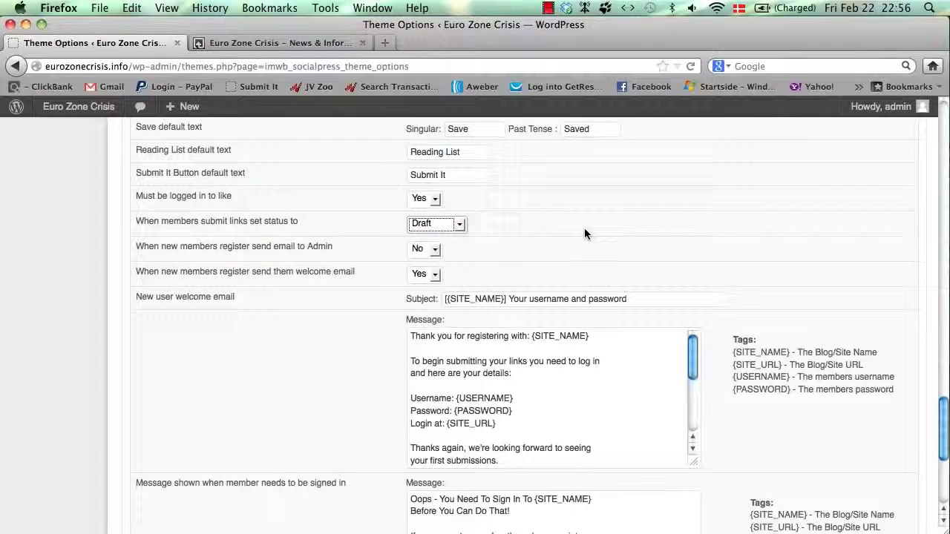
click(442, 226)
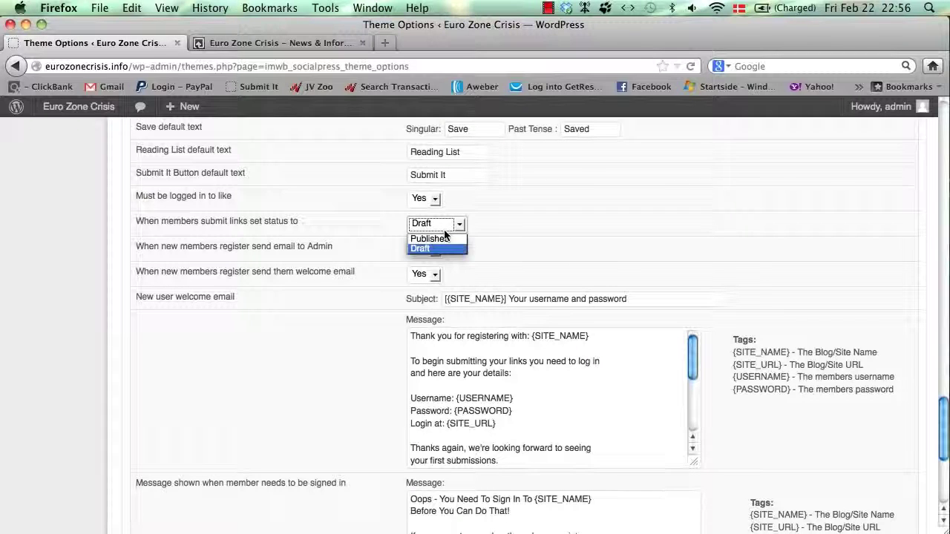
click(438, 239)
Step: Examine the new user welcome email, including its P.S. promotion, and the sign-in message, and return to the General Options
scroll(527, 233, down, 3)
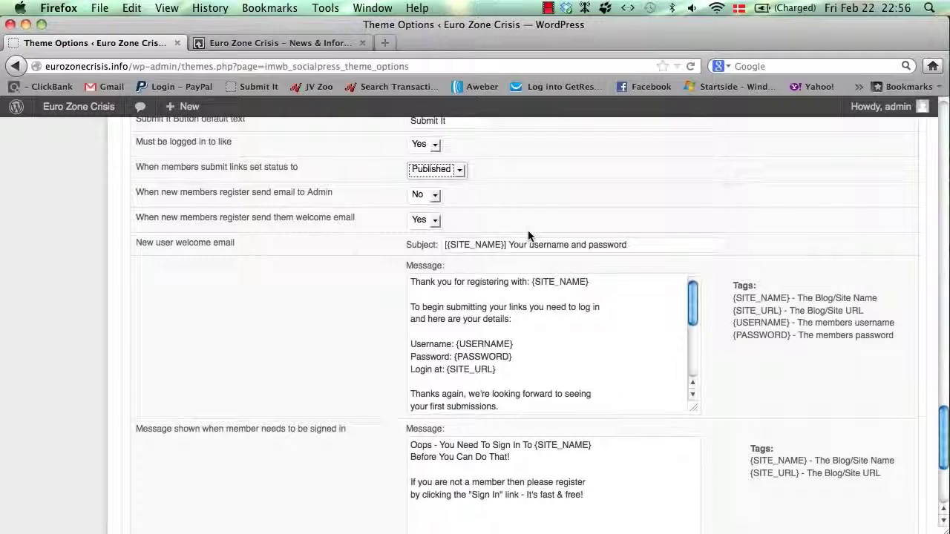
scroll(528, 233, down, 2)
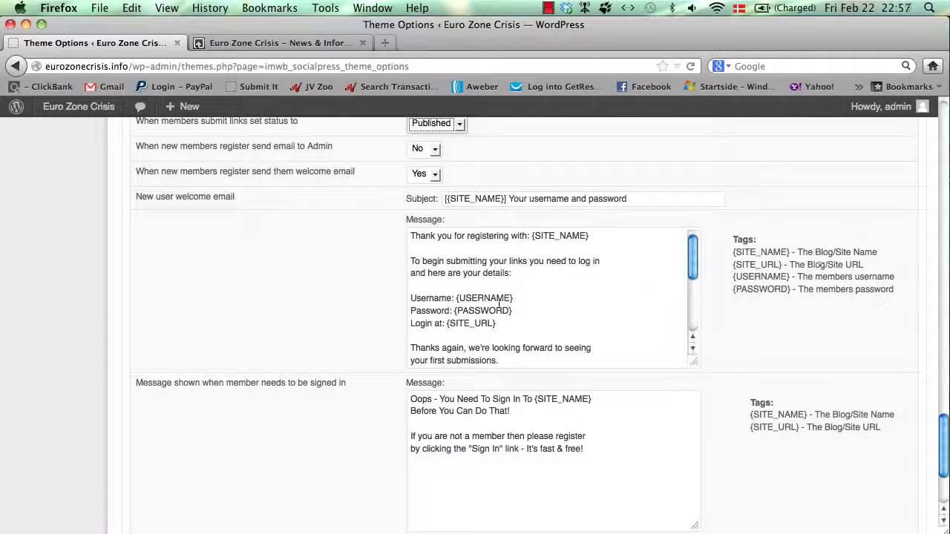
scroll(499, 304, down, 10)
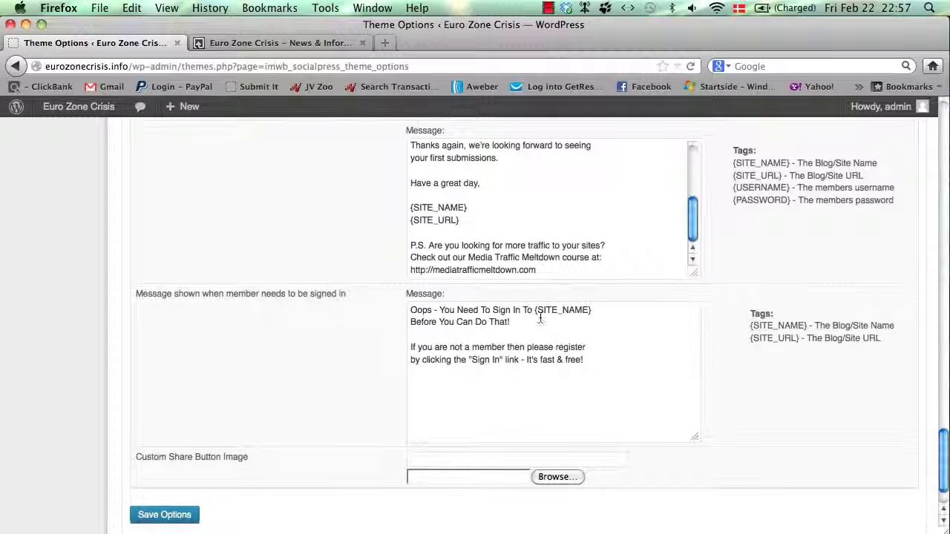
drag(547, 270, 383, 240)
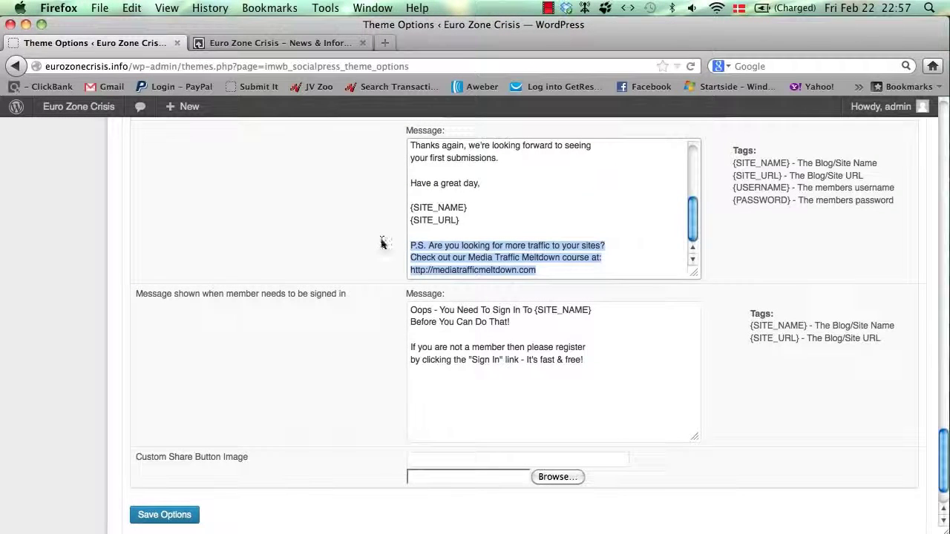
click(426, 277)
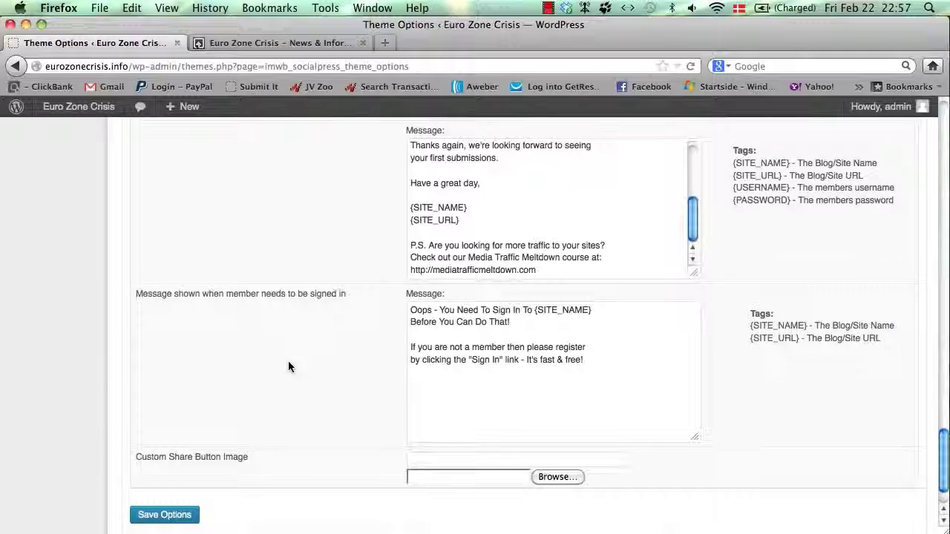
scroll(289, 363, up, 15)
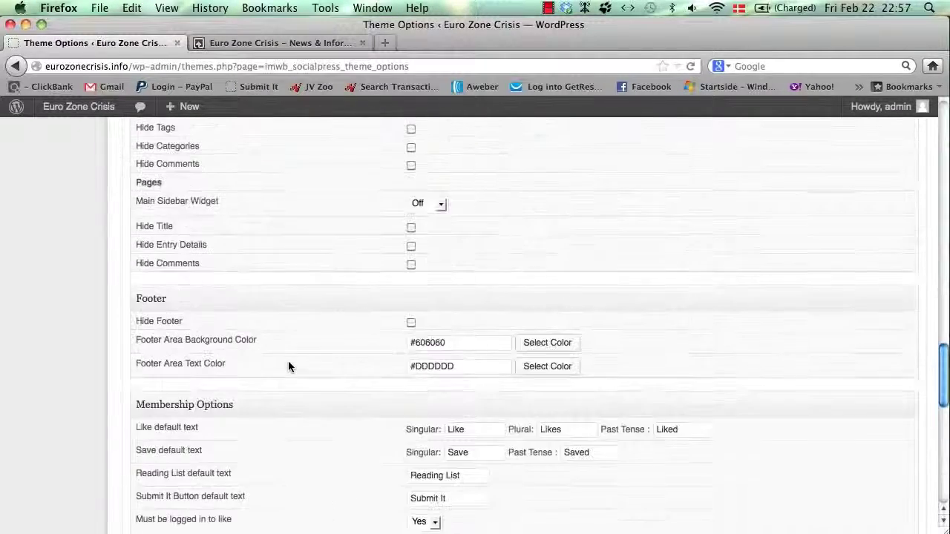
scroll(288, 366, up, 20)
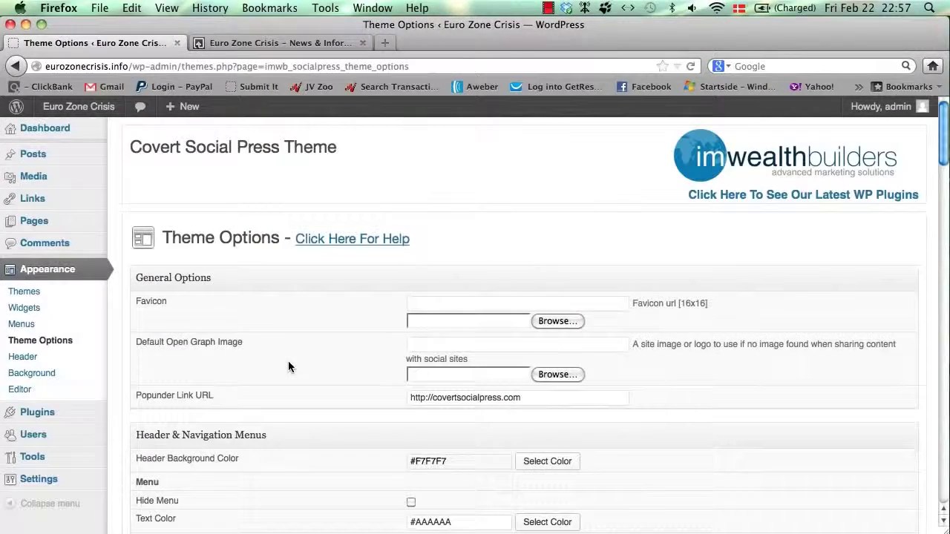
scroll(288, 365, down, 1)
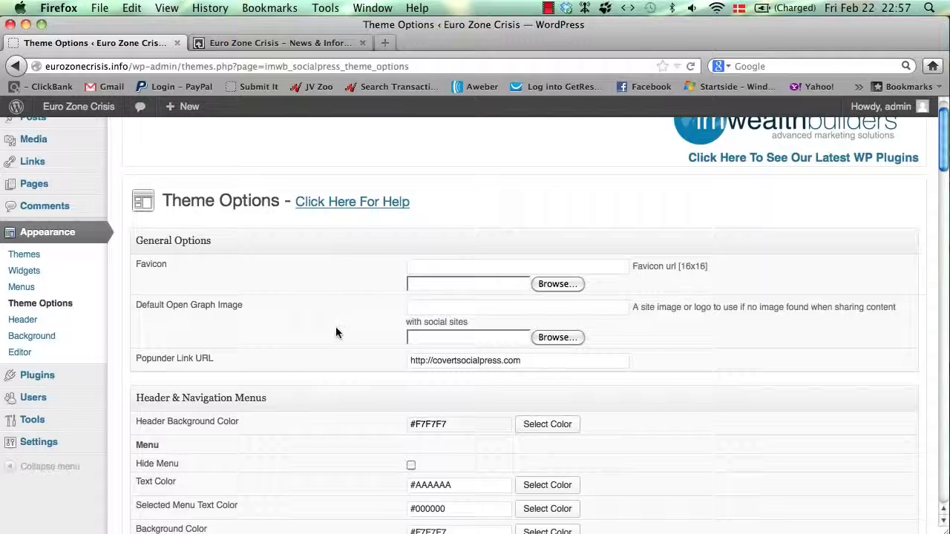
Step: Set the Home Page option for the Main Sidebar Widget to Right and save the theme options
scroll(335, 329, down, 7)
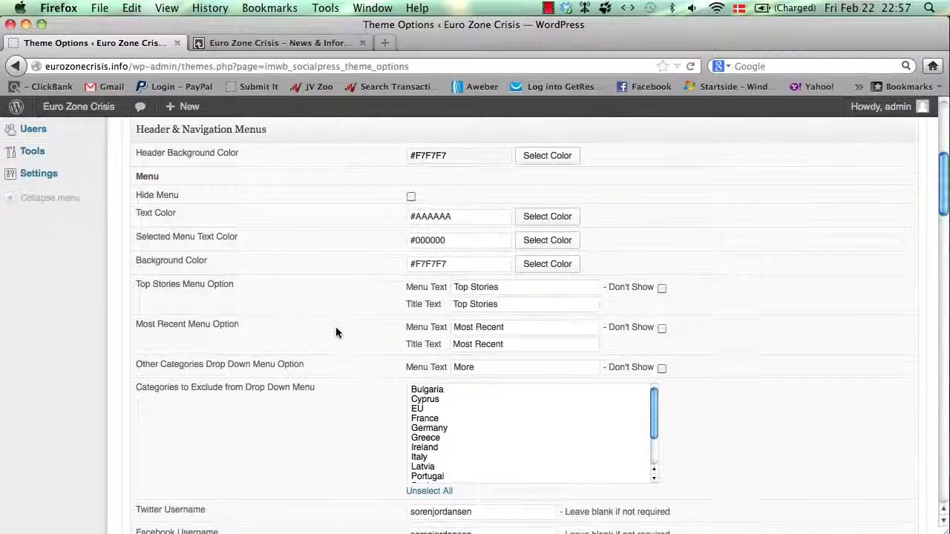
scroll(335, 330, up, 7)
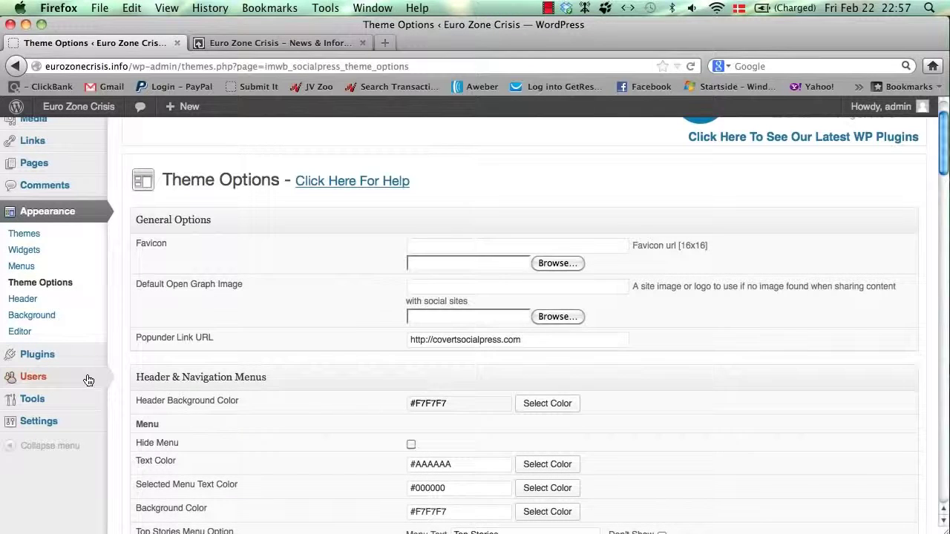
mouse_move(85, 383)
scroll(293, 304, down, 10)
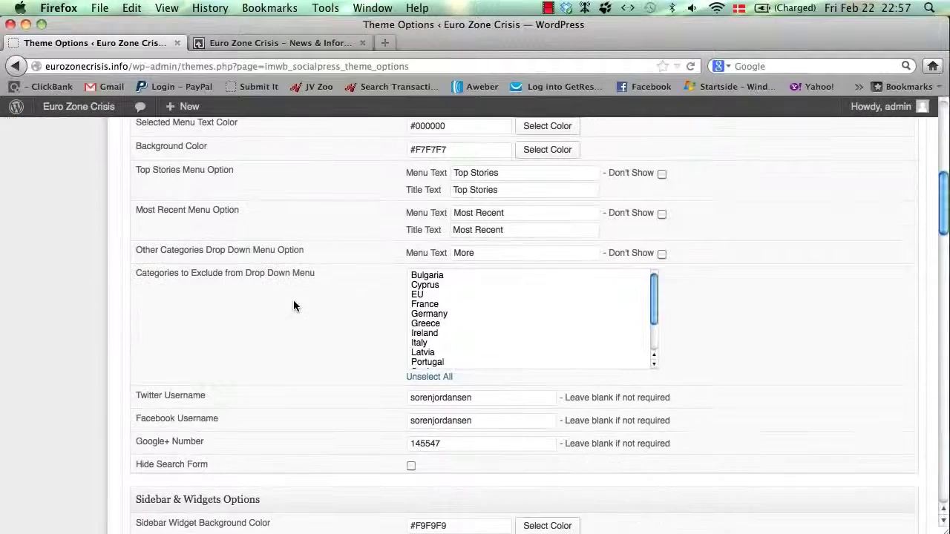
scroll(293, 300, down, 5)
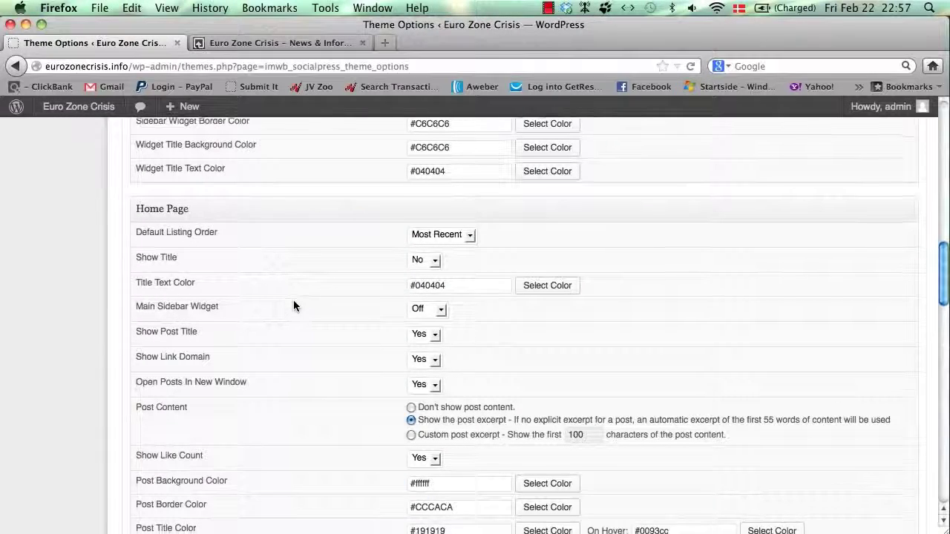
click(431, 305)
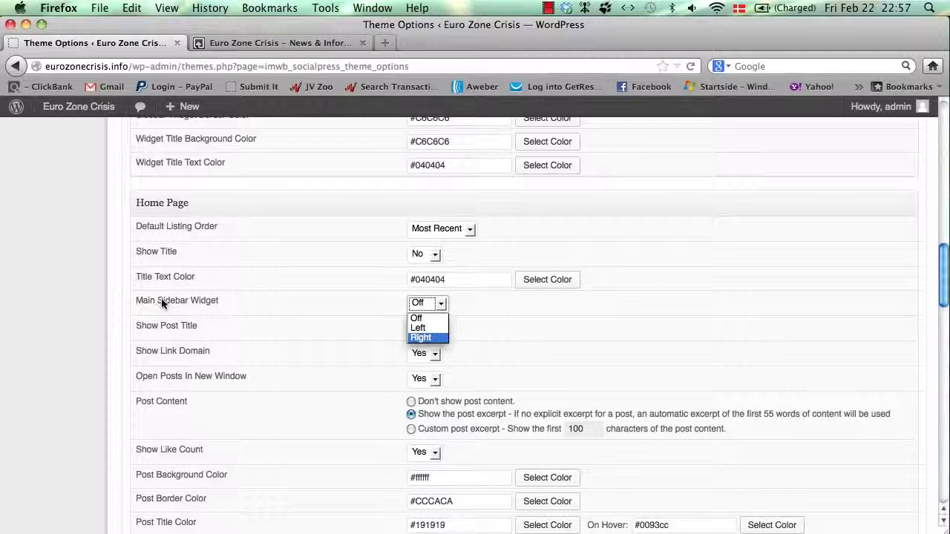
click(423, 337)
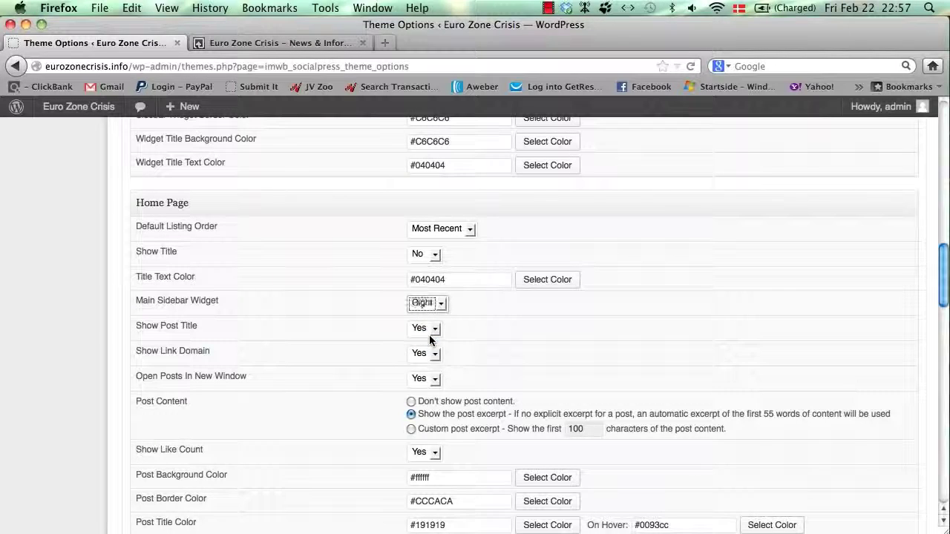
scroll(338, 331, down, 15)
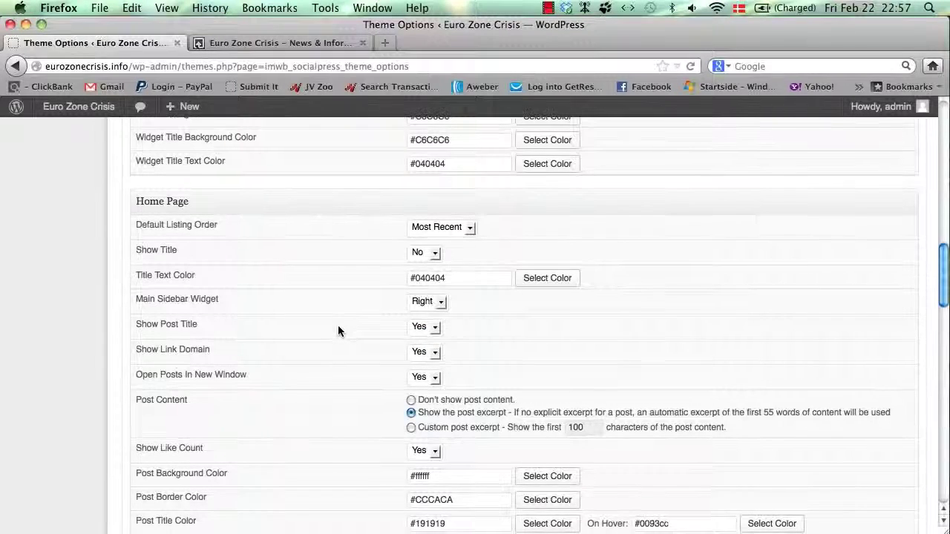
scroll(321, 341, down, 10)
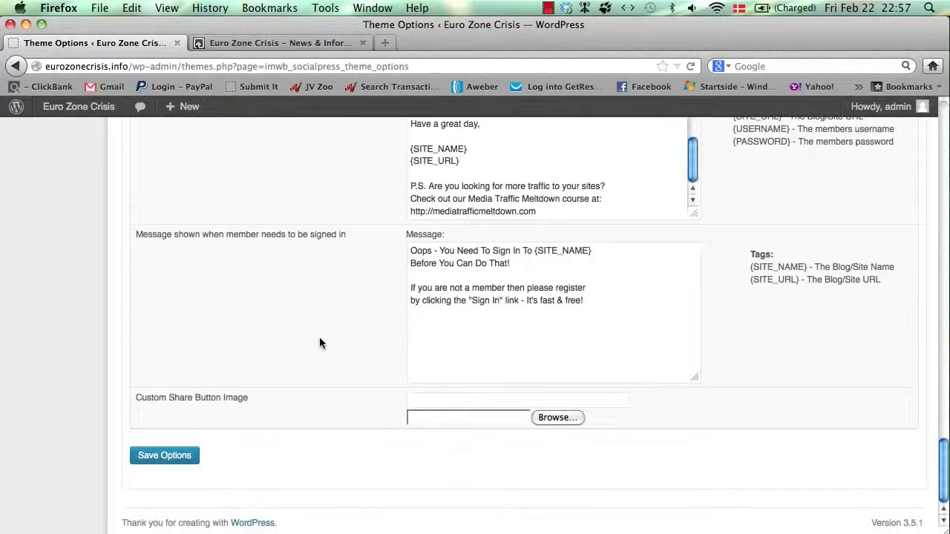
click(163, 454)
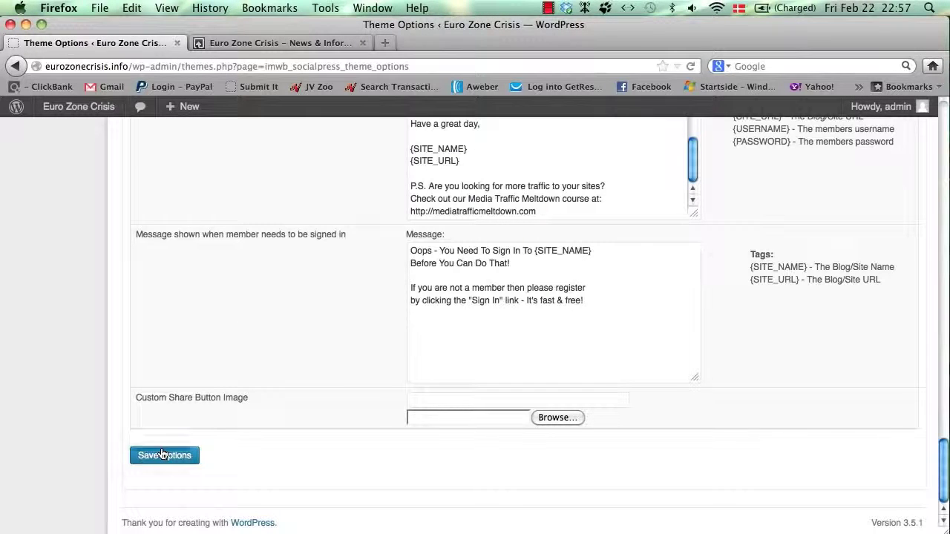
Step: Reload the public Euro Zone Crisis home page and examine the Recommended Reading widget and the post grid below it
click(271, 45)
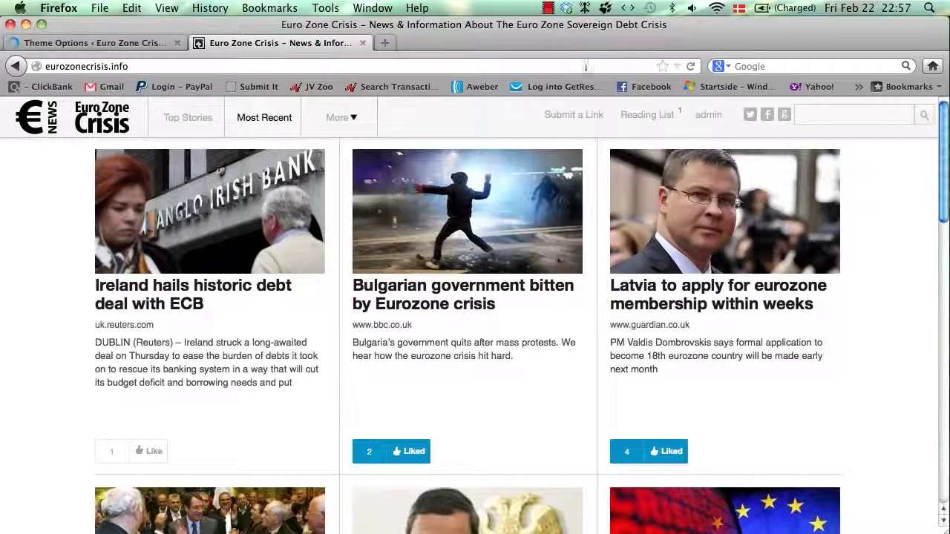
click(688, 71)
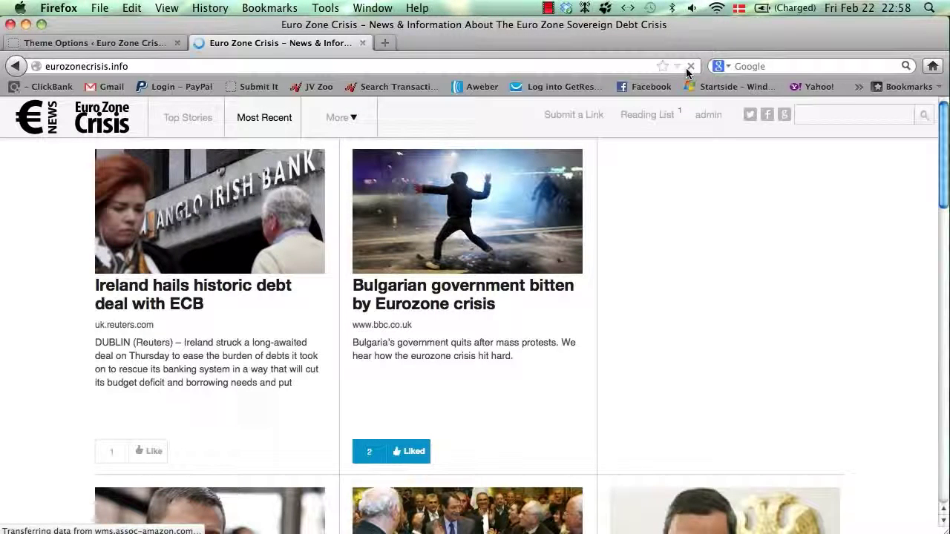
mouse_move(449, 298)
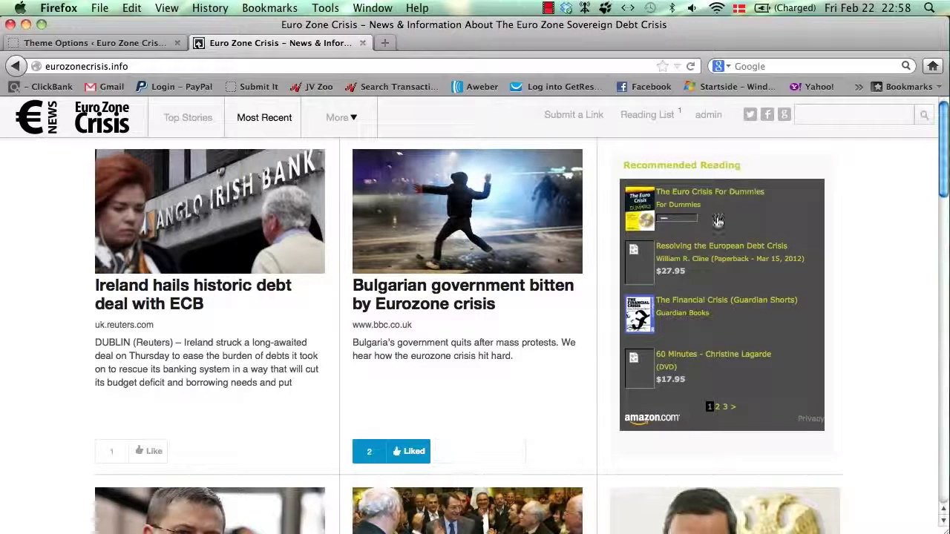
mouse_move(681, 420)
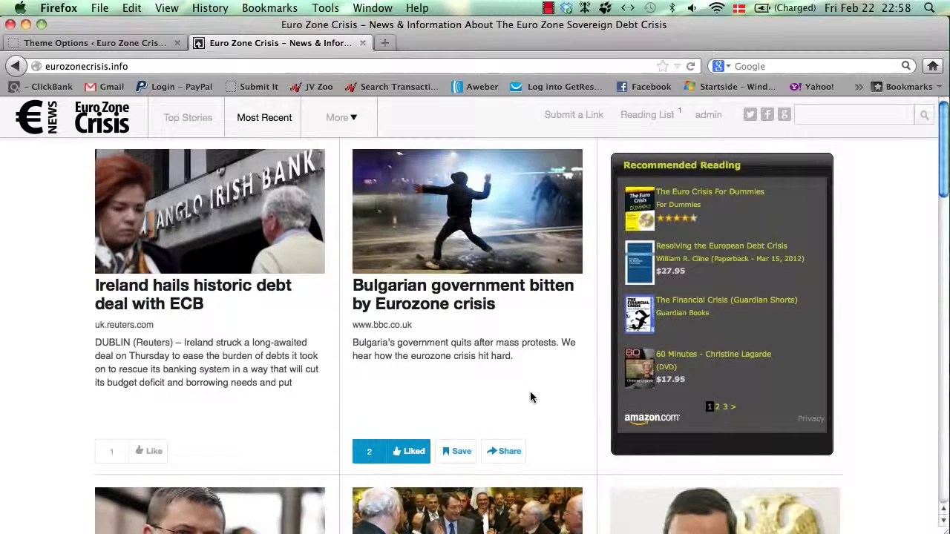
scroll(530, 391, down, 3)
scroll(531, 399, down, 6)
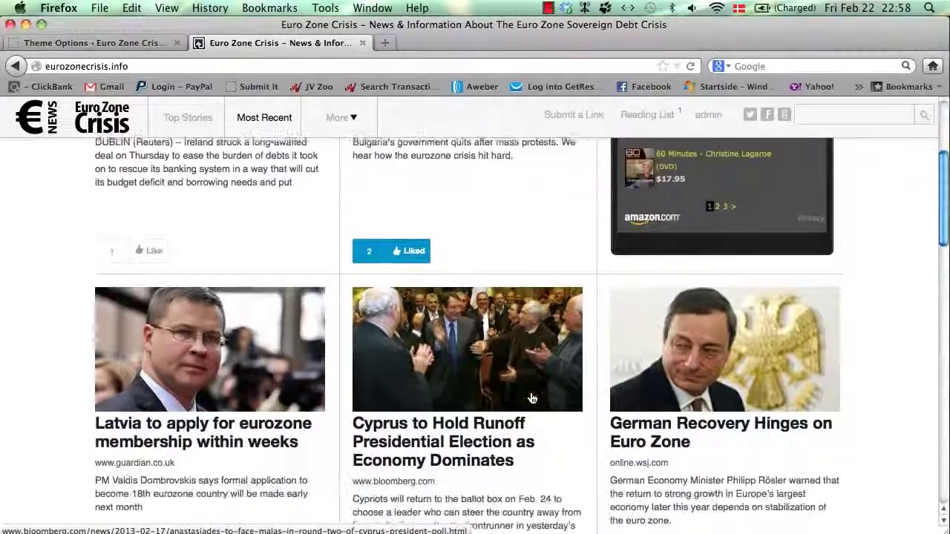
scroll(529, 396, down, 4)
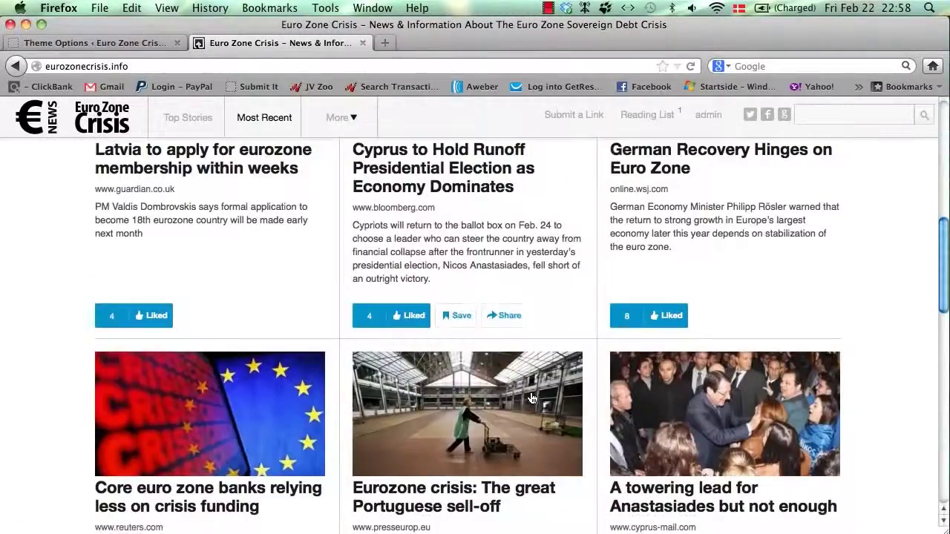
scroll(532, 399, down, 1)
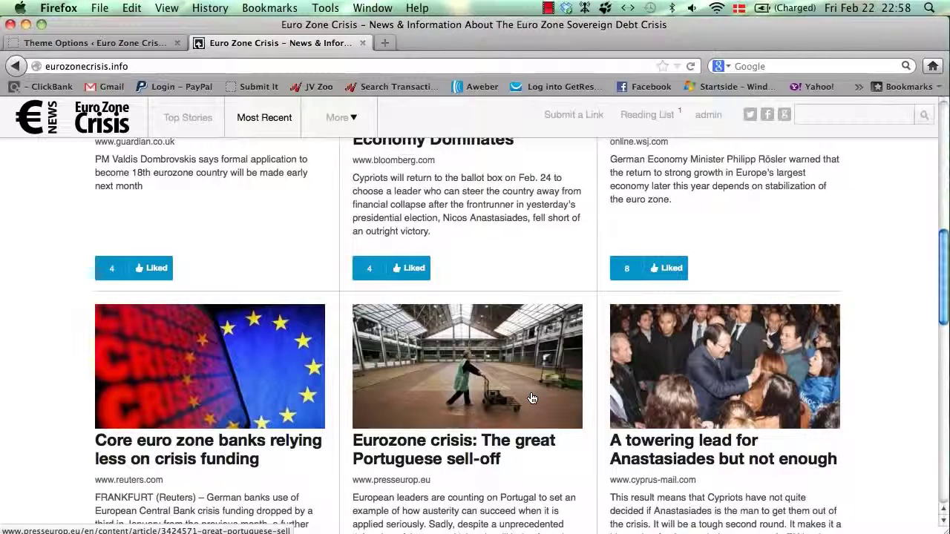
mouse_move(459, 271)
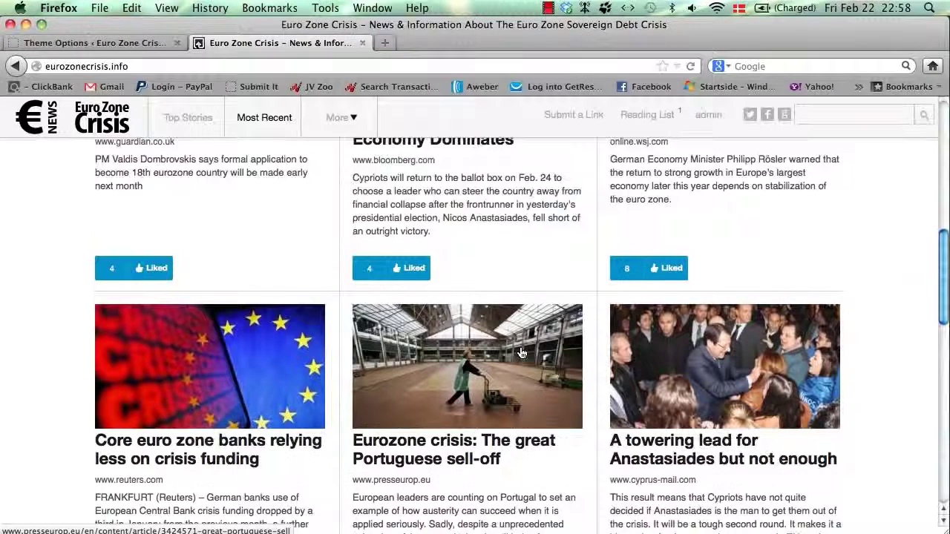
scroll(522, 354, down, 3)
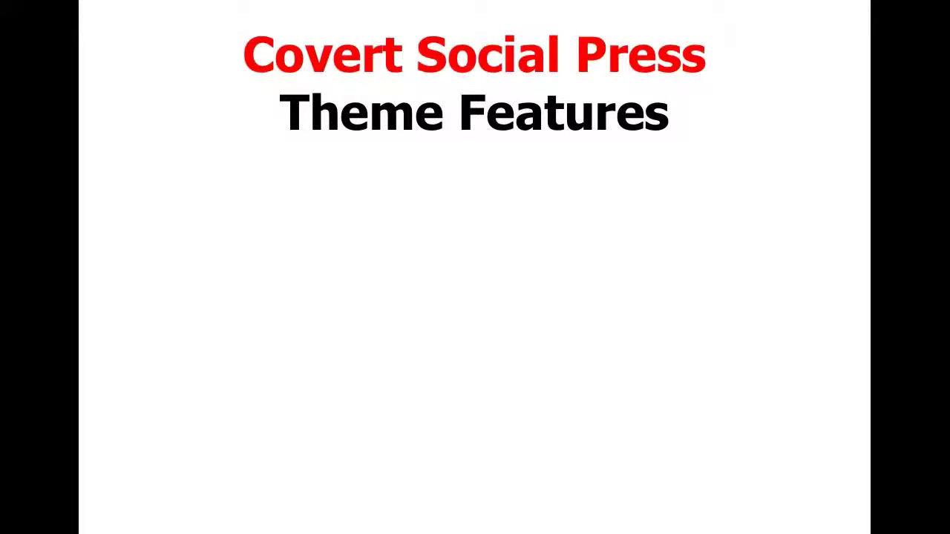